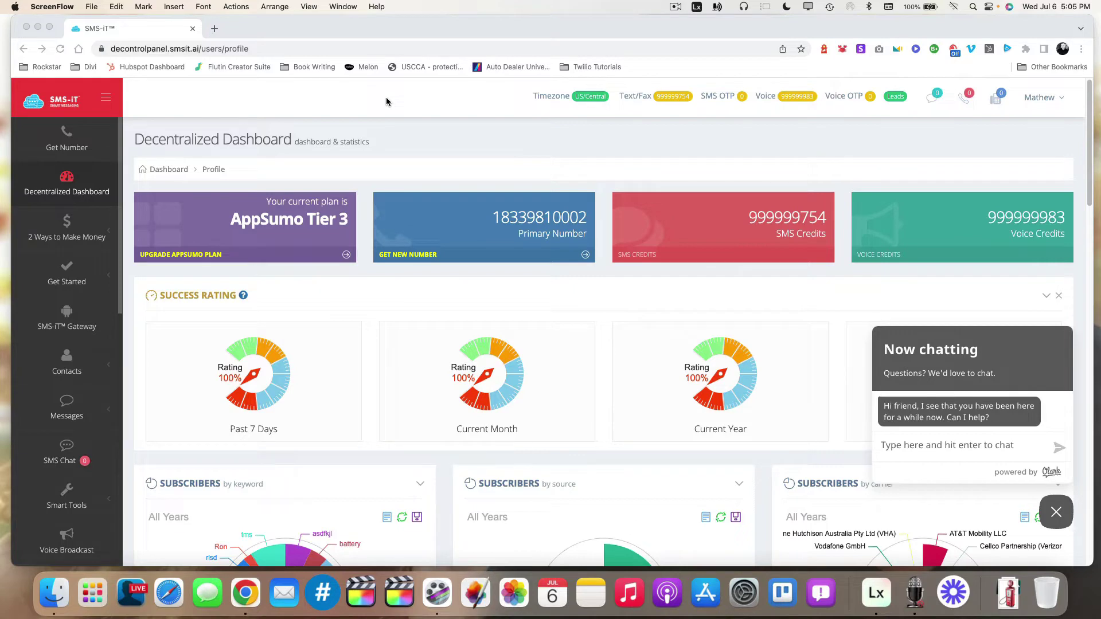
- Open the account details page, go to its payment section and close the support chat pop-up
{"action": "left_click", "coordinate": [1049, 103]}
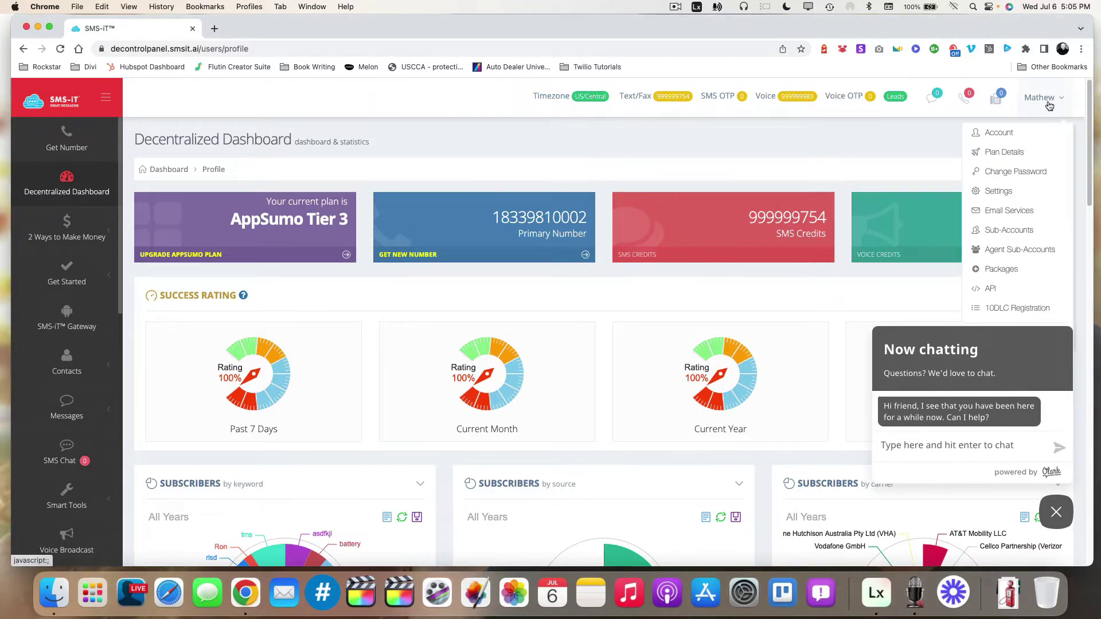
{"action": "left_click", "coordinate": [1008, 133]}
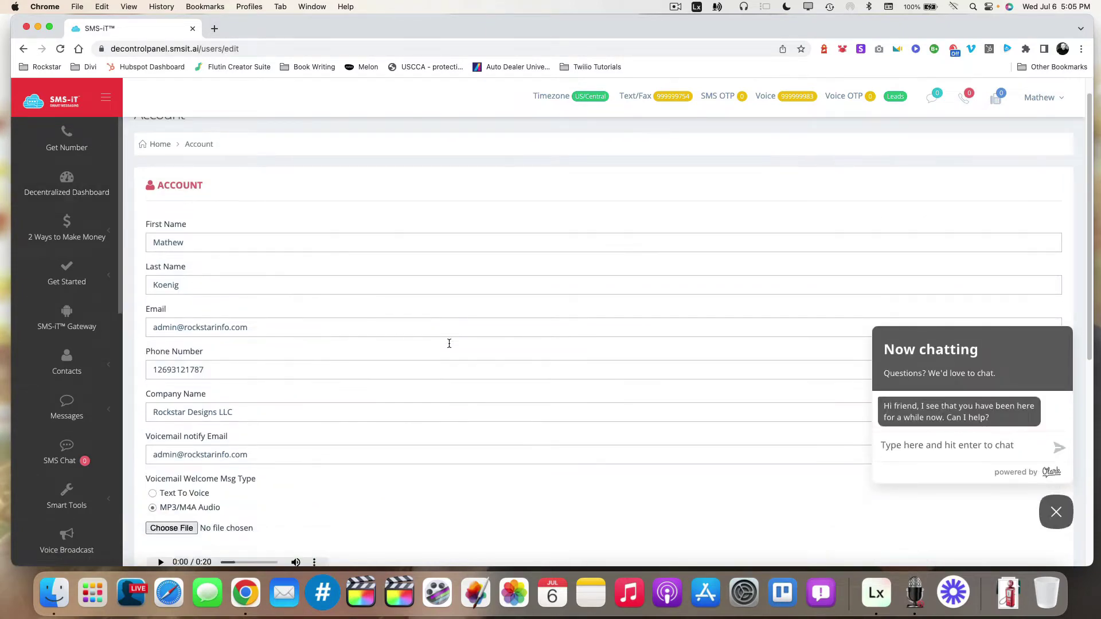
{"action": "scroll", "coordinate": [449, 343], "scroll_direction": "down", "scroll_amount": 10}
{"action": "left_click", "coordinate": [1053, 512]}
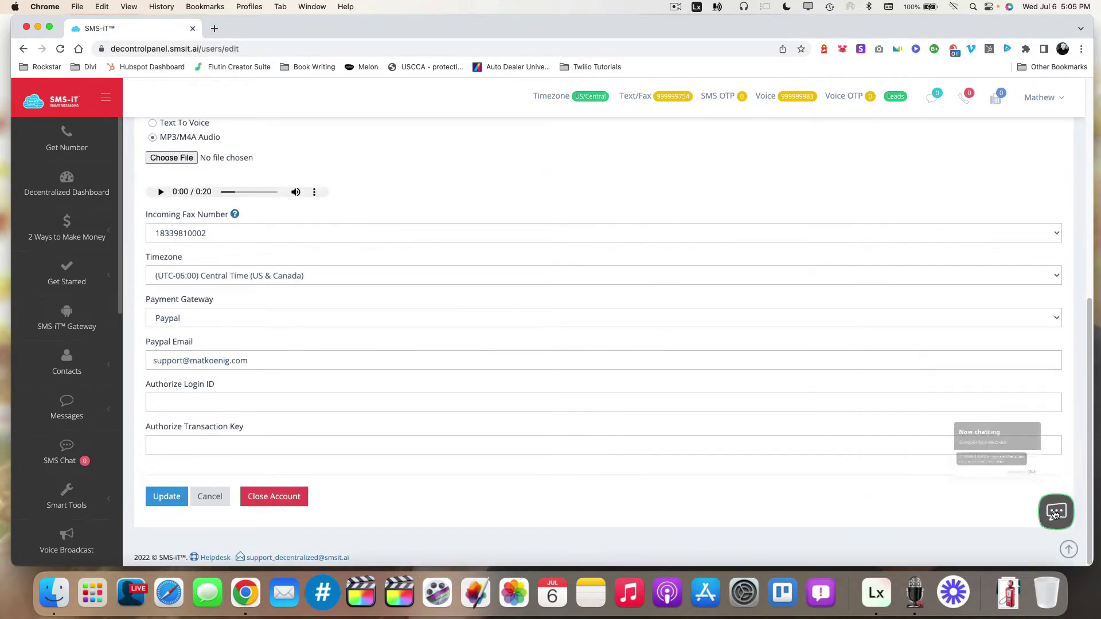
- Try the Authorize.net and Both options for the account's payment gateway
{"action": "left_click", "coordinate": [204, 323]}
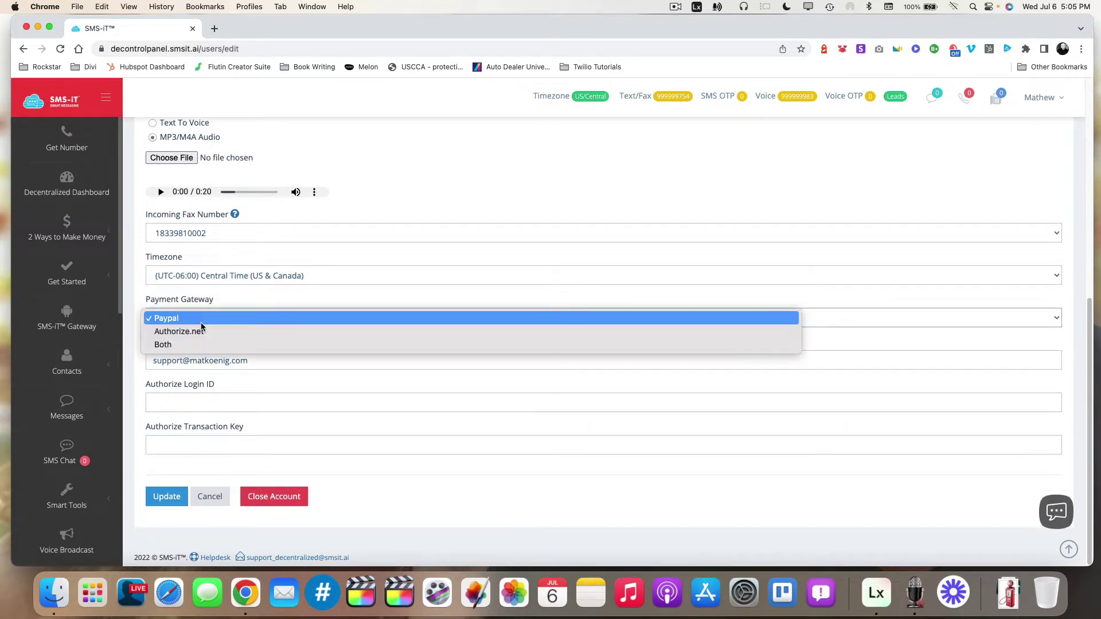
{"action": "left_click", "coordinate": [202, 330]}
{"action": "left_click", "coordinate": [191, 324]}
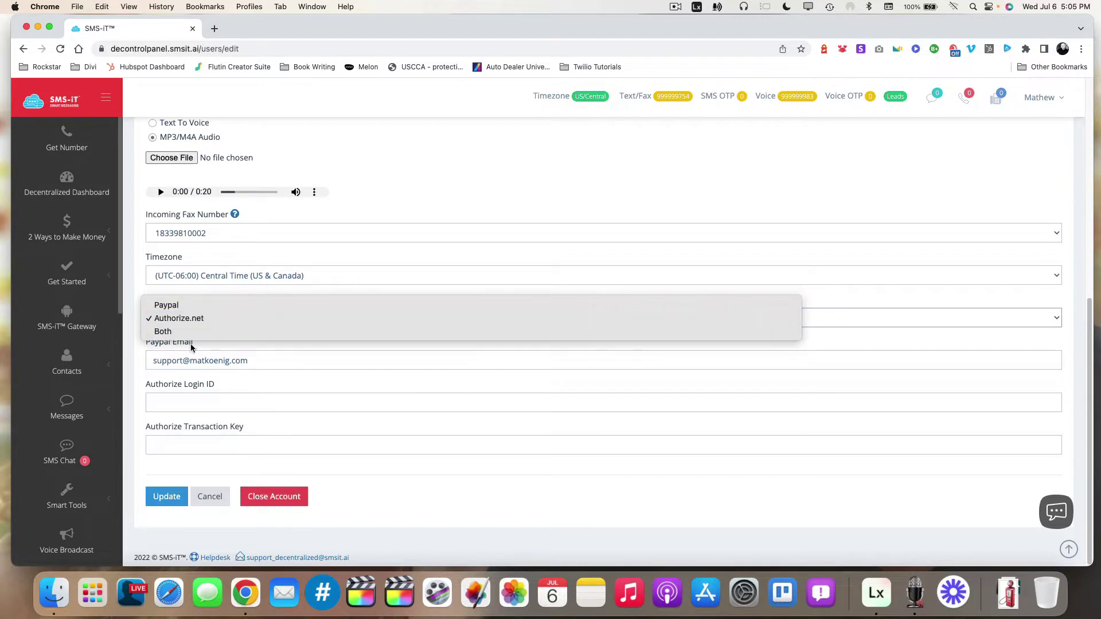
{"action": "left_click", "coordinate": [184, 332]}
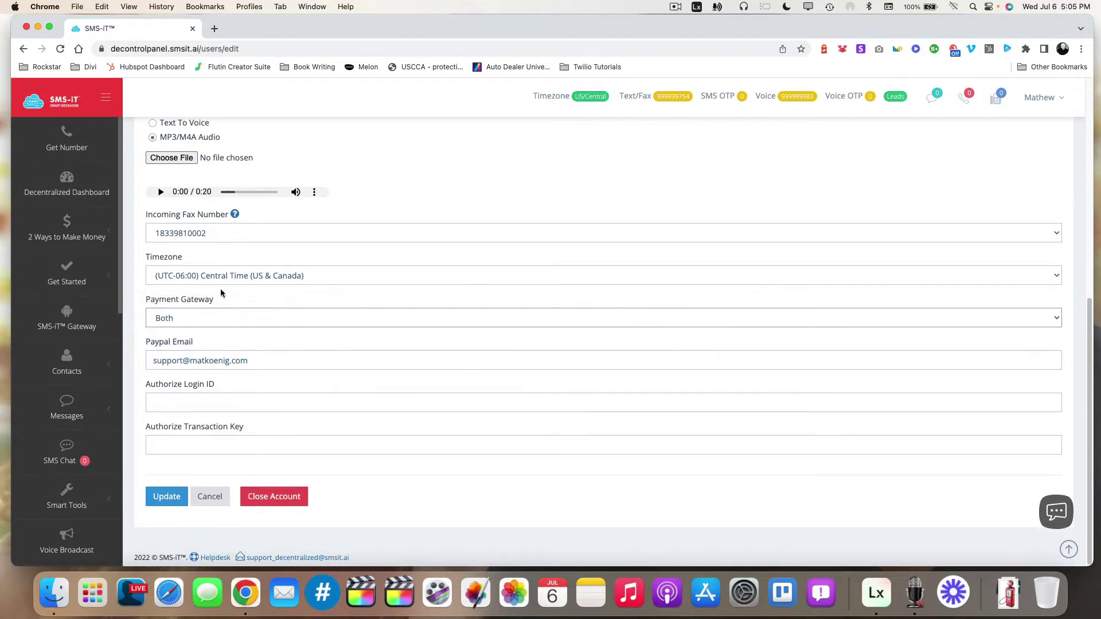
- Set the account's payment gateway to Paypal and update the account
{"action": "left_click", "coordinate": [191, 319]}
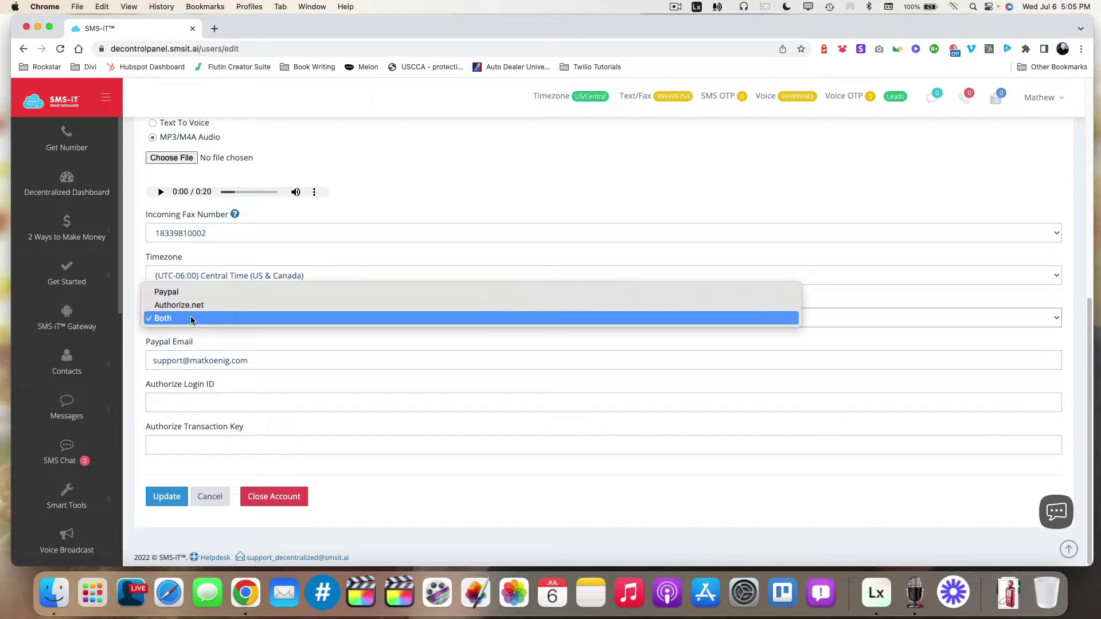
{"action": "left_click", "coordinate": [178, 294]}
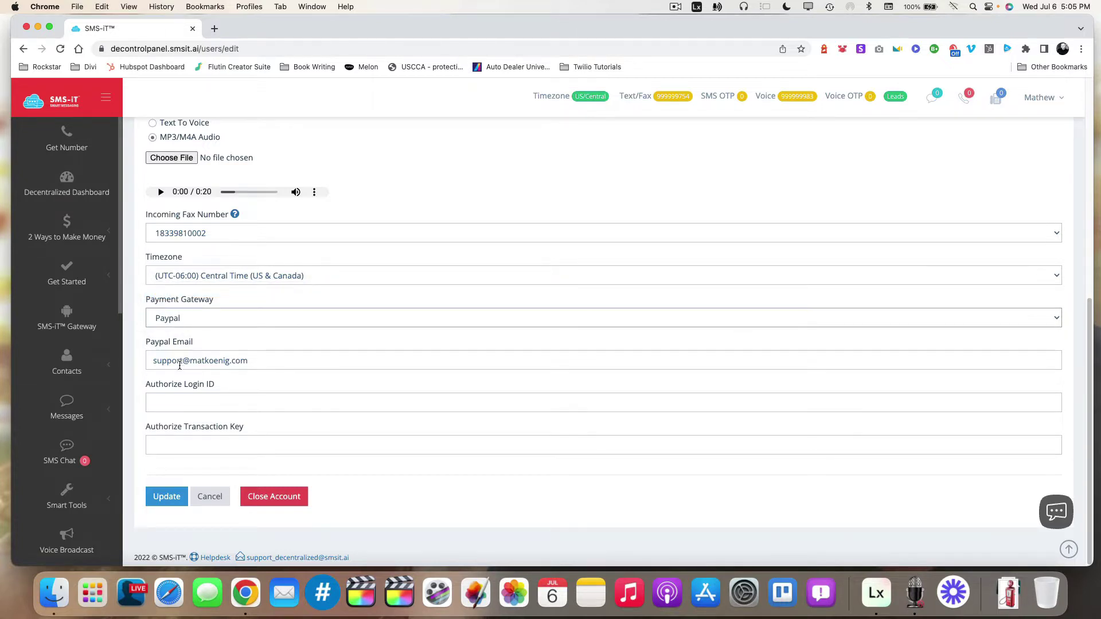
{"action": "left_click", "coordinate": [167, 498]}
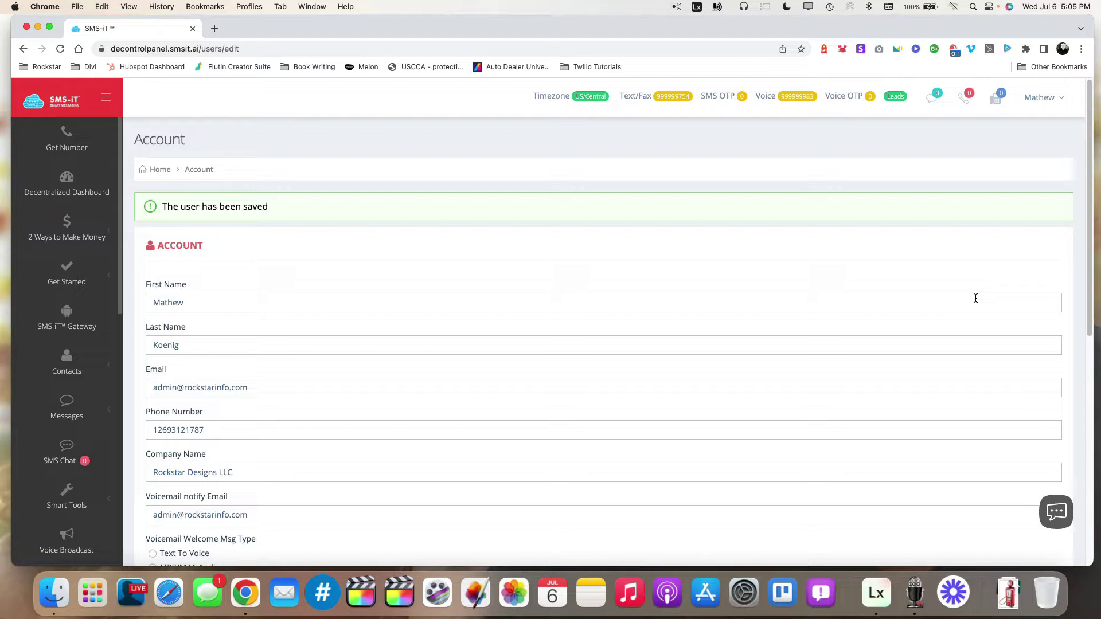
- Go to the account's packages and open the form for adding an OTC package
{"action": "left_click", "coordinate": [1052, 98]}
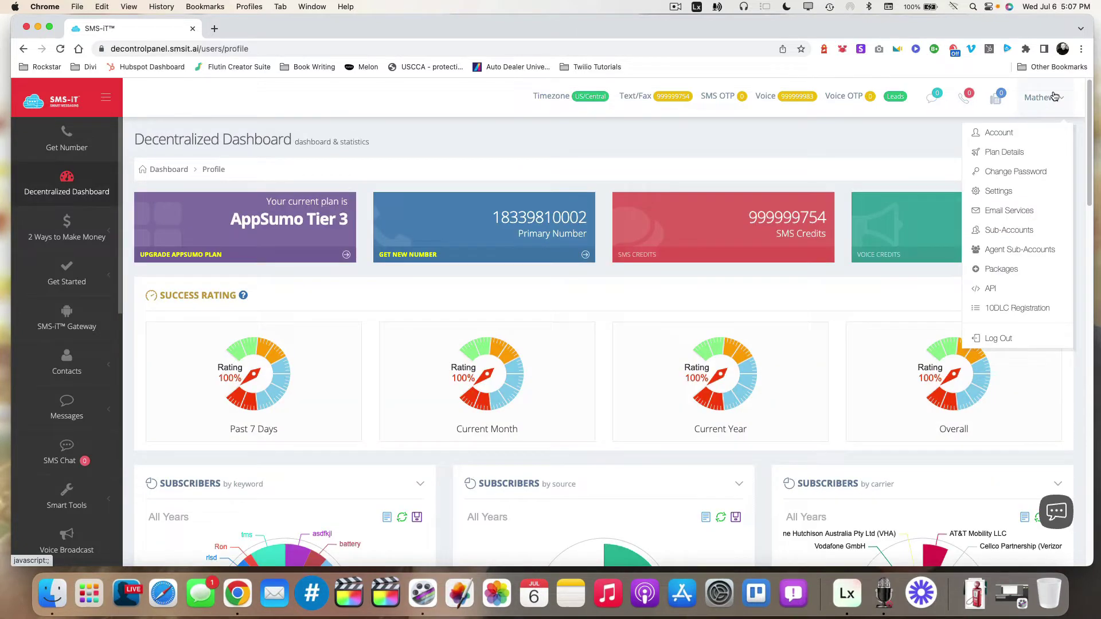
{"action": "left_click", "coordinate": [1007, 274]}
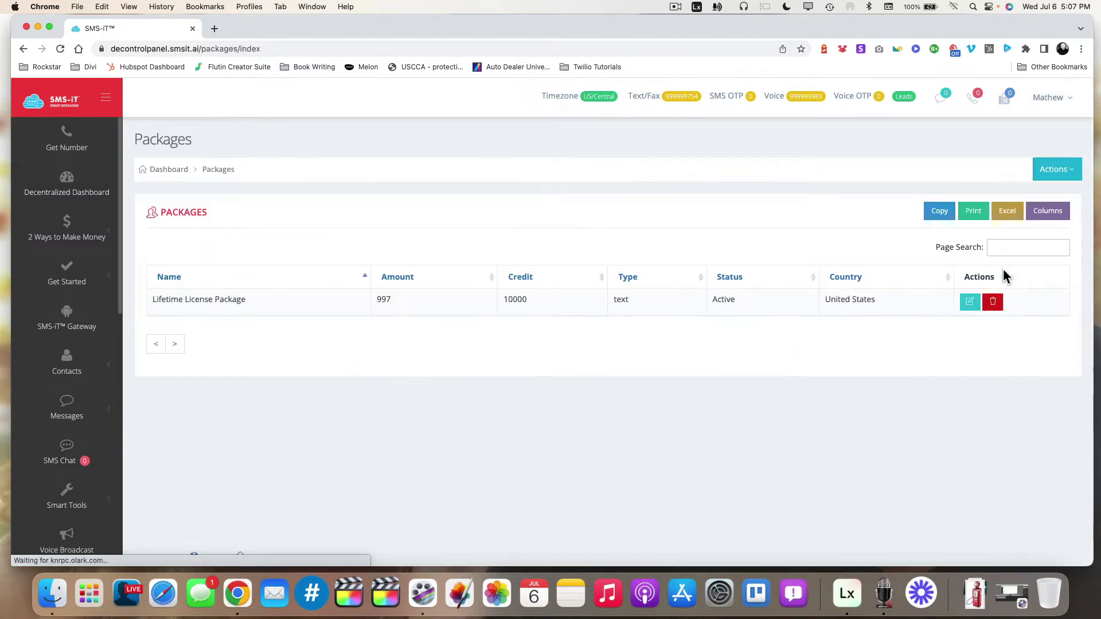
{"action": "left_click", "coordinate": [1056, 171]}
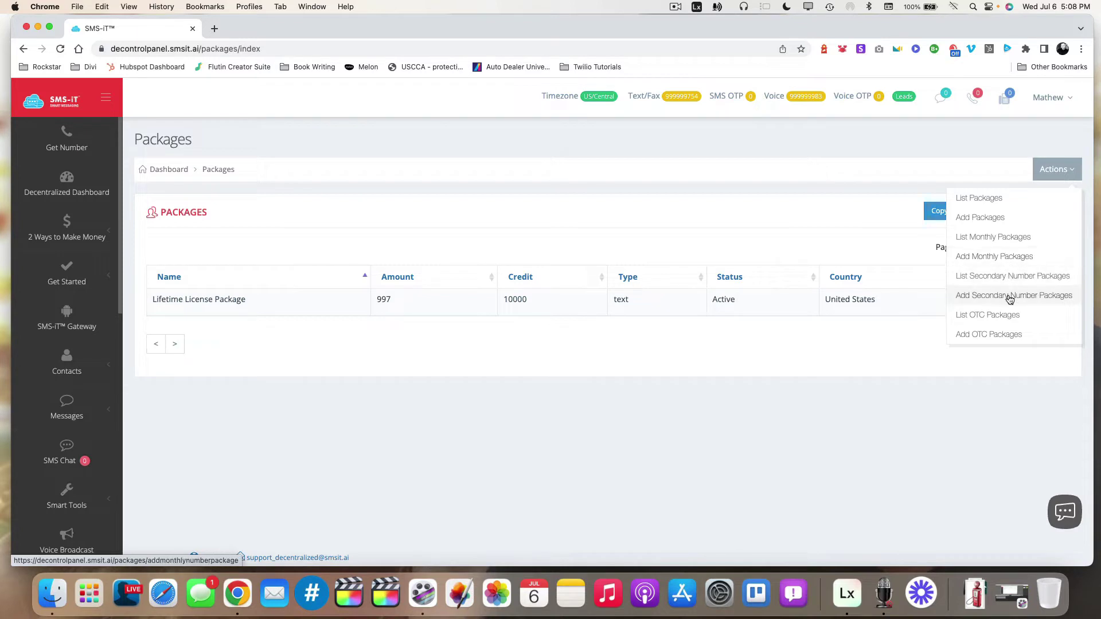
{"action": "left_click", "coordinate": [998, 336]}
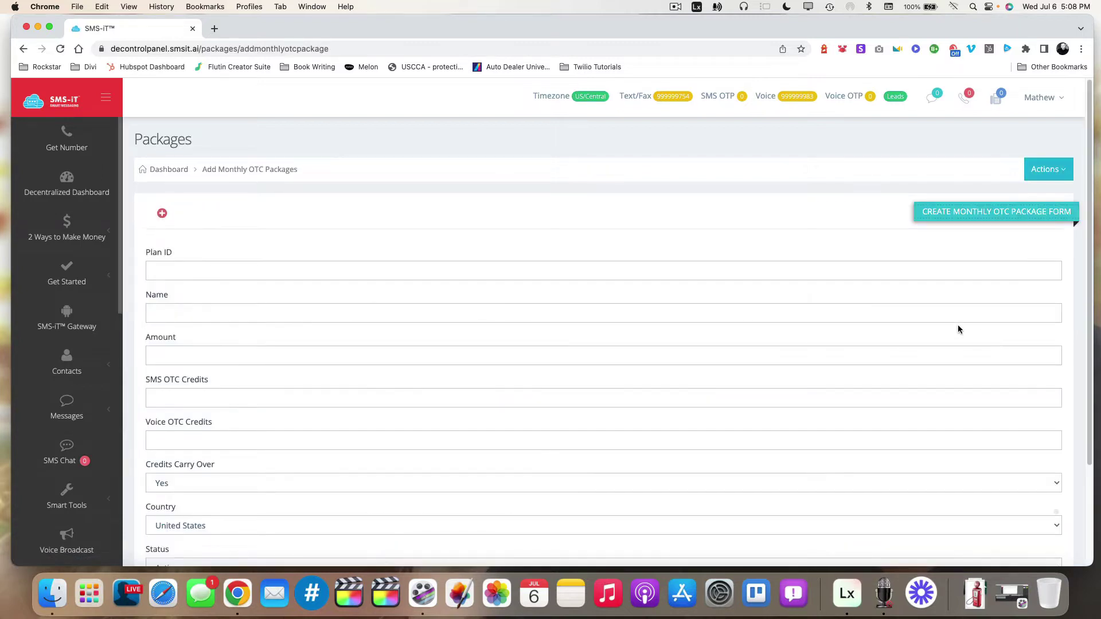
- Give the monthly OTC package the plan ID OTC-1000, the name 1000 CREDITS and an amount of 19
{"action": "left_click", "coordinate": [505, 277]}
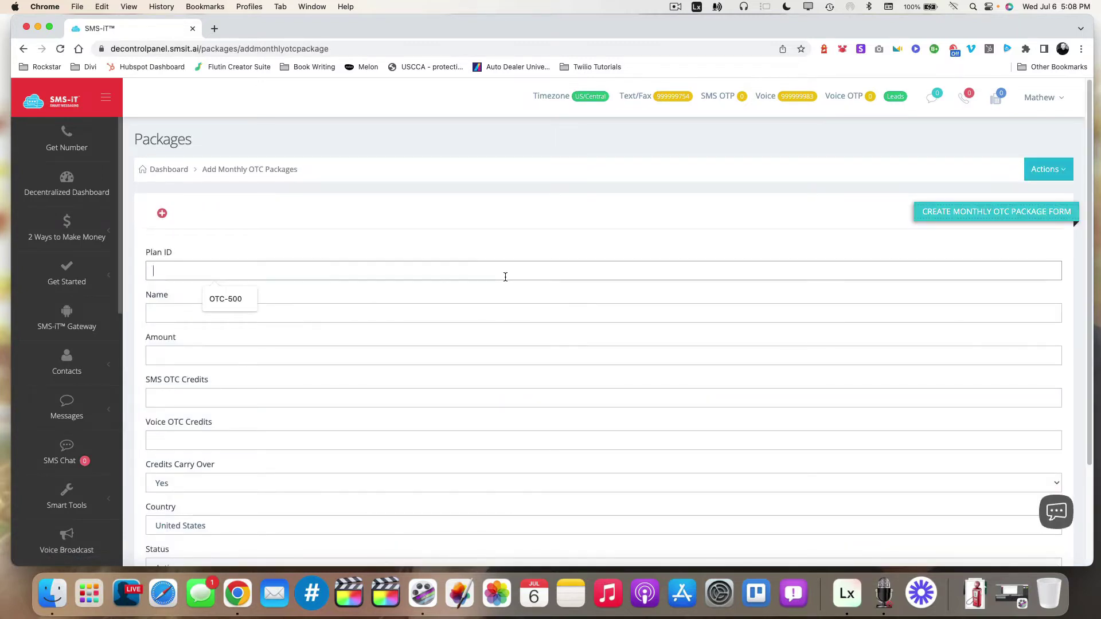
{"action": "type", "text": "OTC-1000"}
{"action": "key", "text": "Tab"}
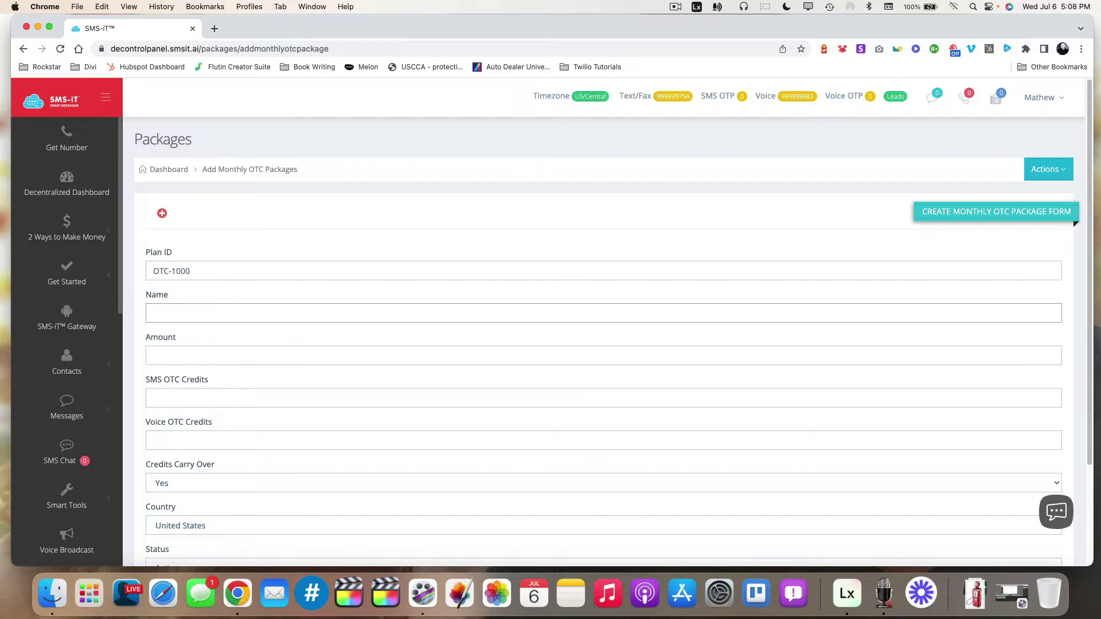
{"action": "type", "text": "1000 CREDITS"}
{"action": "key", "text": "Tab"}
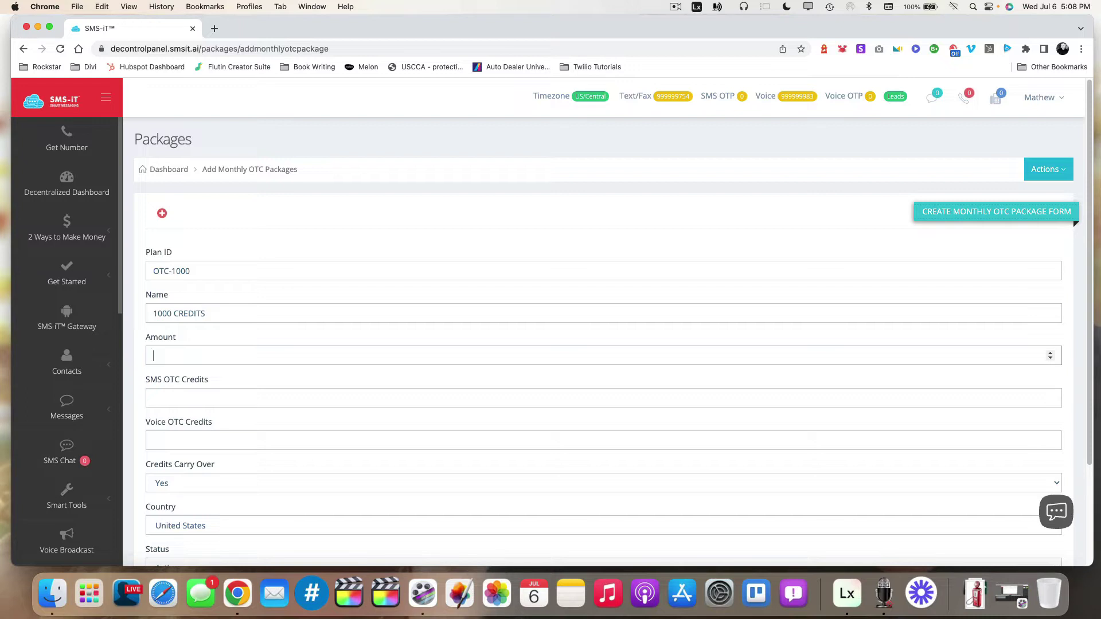
{"action": "type", "text": "19"}
- Set the package's SMS OTC credits to 1000 and voice OTC credits to 0, and save it
{"action": "left_click", "coordinate": [177, 399]}
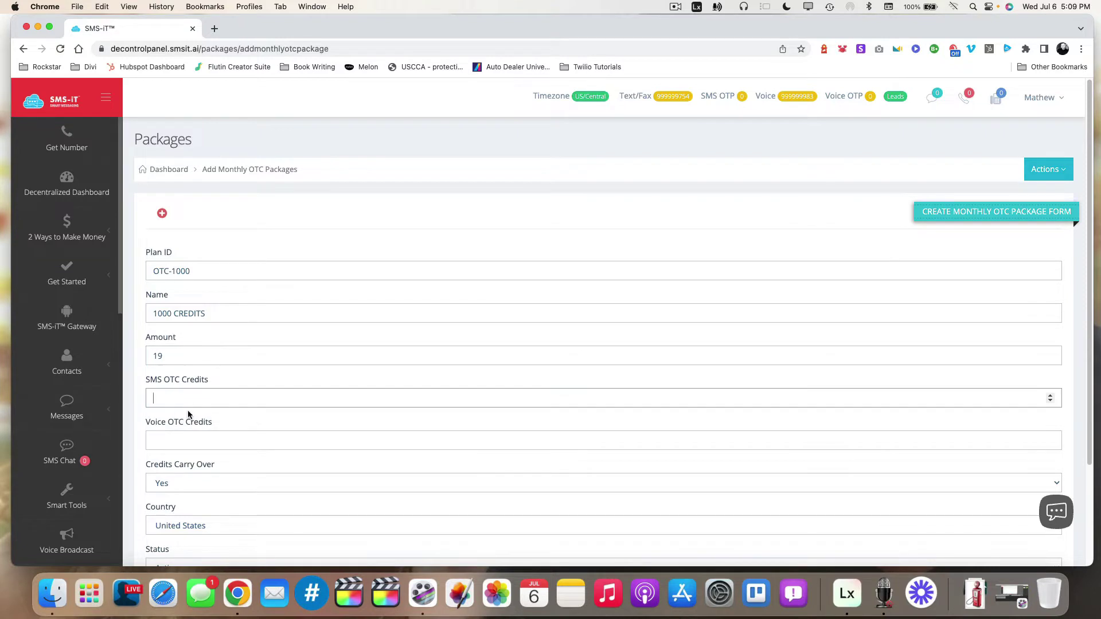
{"action": "type", "text": "1000"}
{"action": "left_click", "coordinate": [227, 446]}
{"action": "type", "text": "-1"}
{"action": "scroll", "coordinate": [171, 428], "scroll_direction": "down", "scroll_amount": 3}
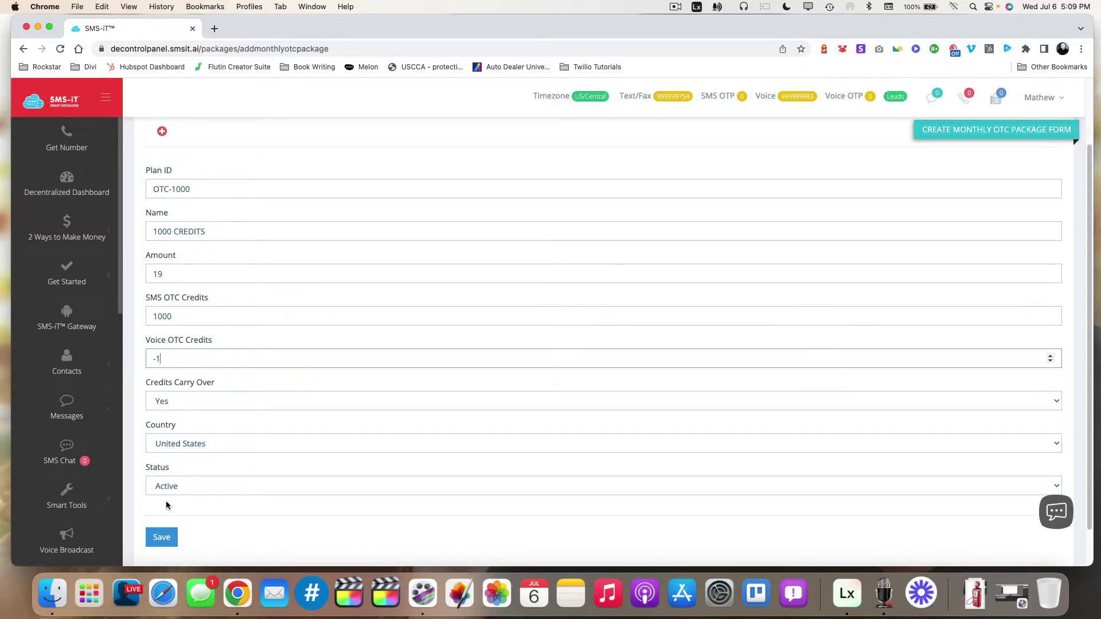
{"action": "key", "text": "BackSpace"}
{"action": "key", "text": "BackSpace"}
{"action": "type", "text": "0"}
{"action": "left_click", "coordinate": [161, 539]}
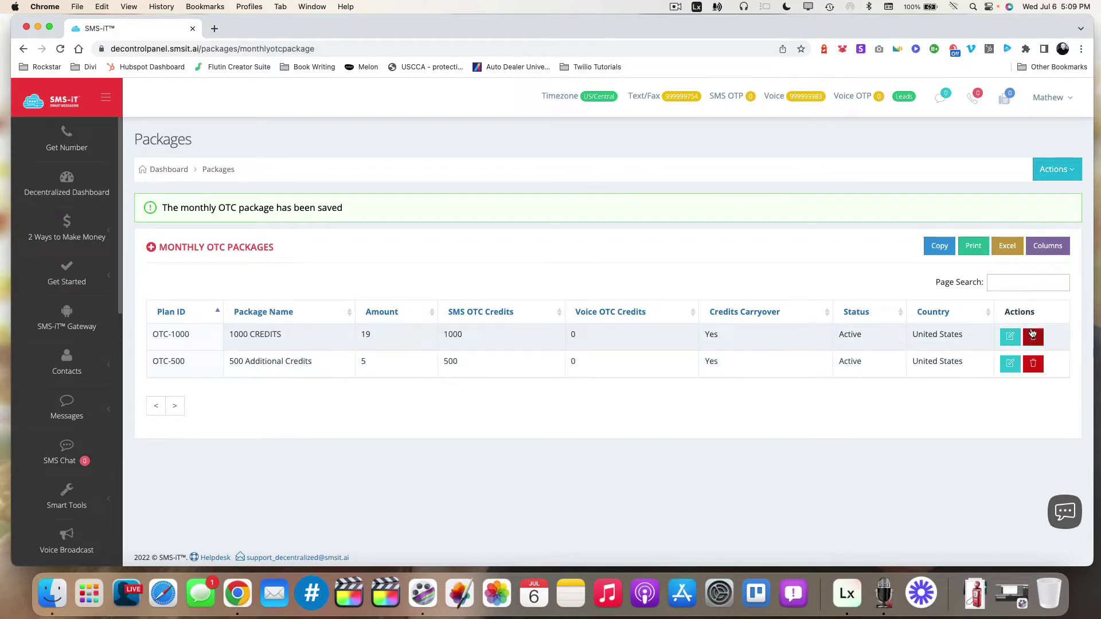
- Edit the OTC-1000 package to set its amount to 10 and save it
{"action": "left_click", "coordinate": [1009, 336]}
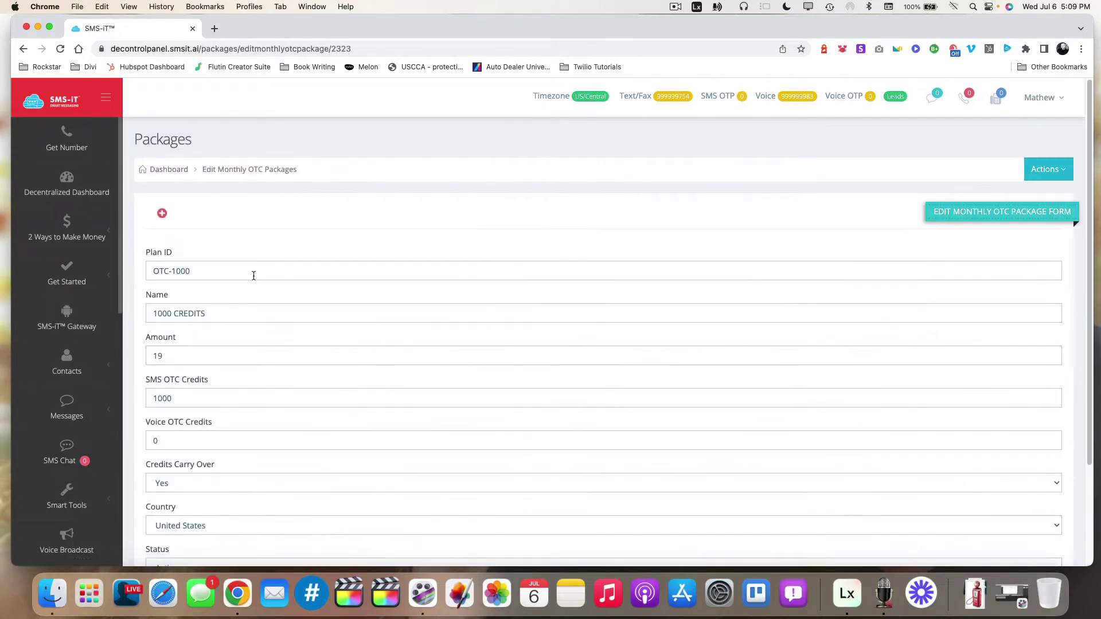
{"action": "double_click", "coordinate": [156, 356]}
{"action": "type", "text": "10"}
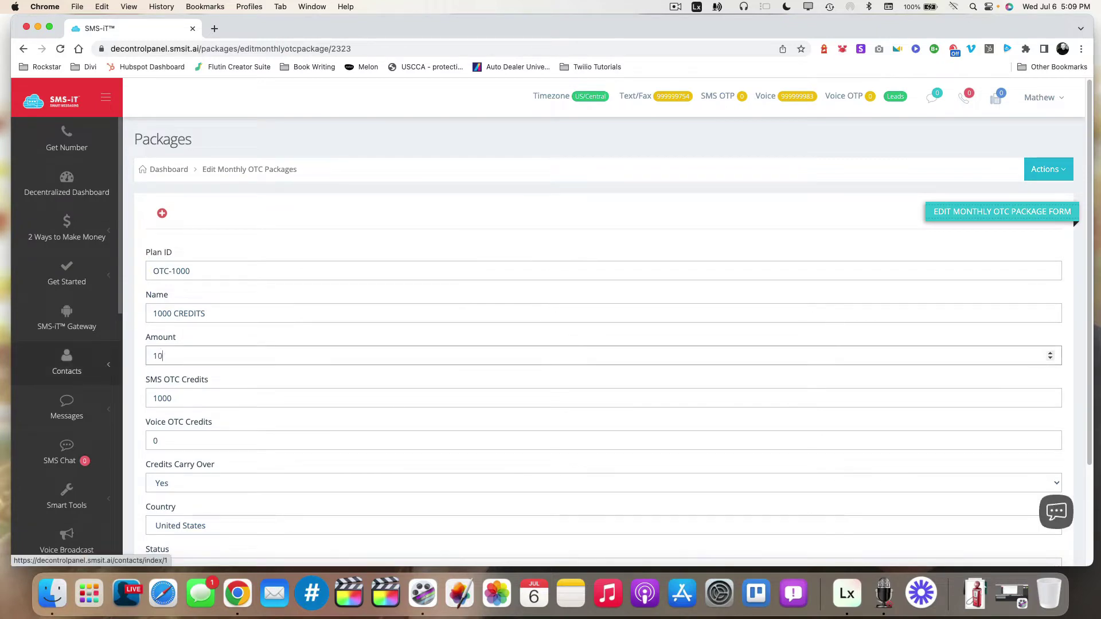
{"action": "scroll", "coordinate": [166, 383], "scroll_direction": "down", "scroll_amount": 3}
{"action": "left_click", "coordinate": [166, 497]}
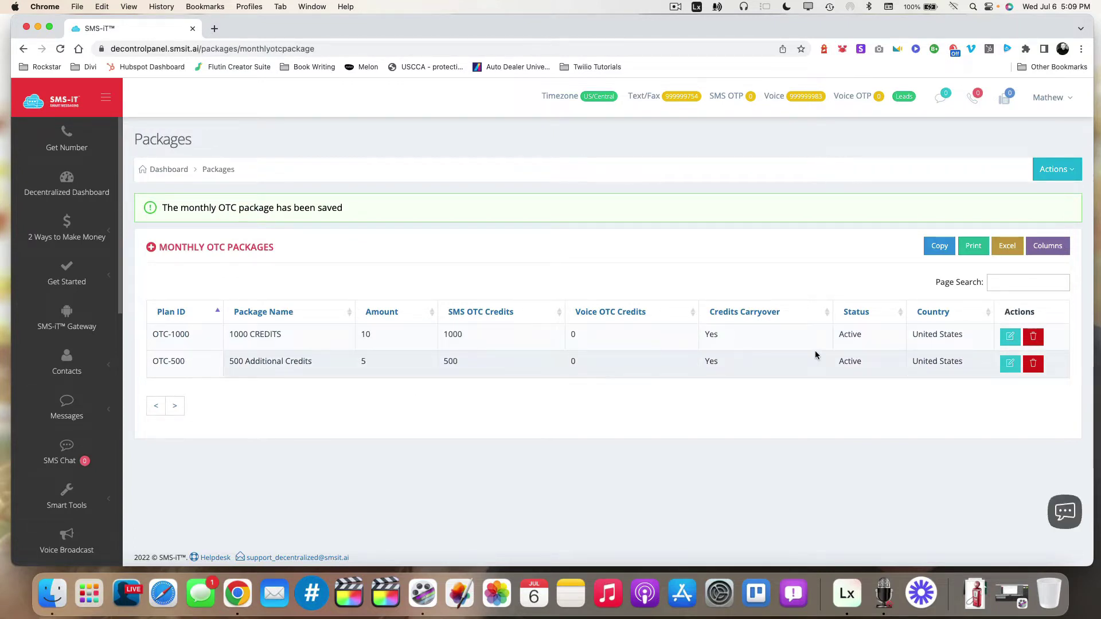
- Open the form for adding a secondary number package
{"action": "left_click", "coordinate": [1073, 166]}
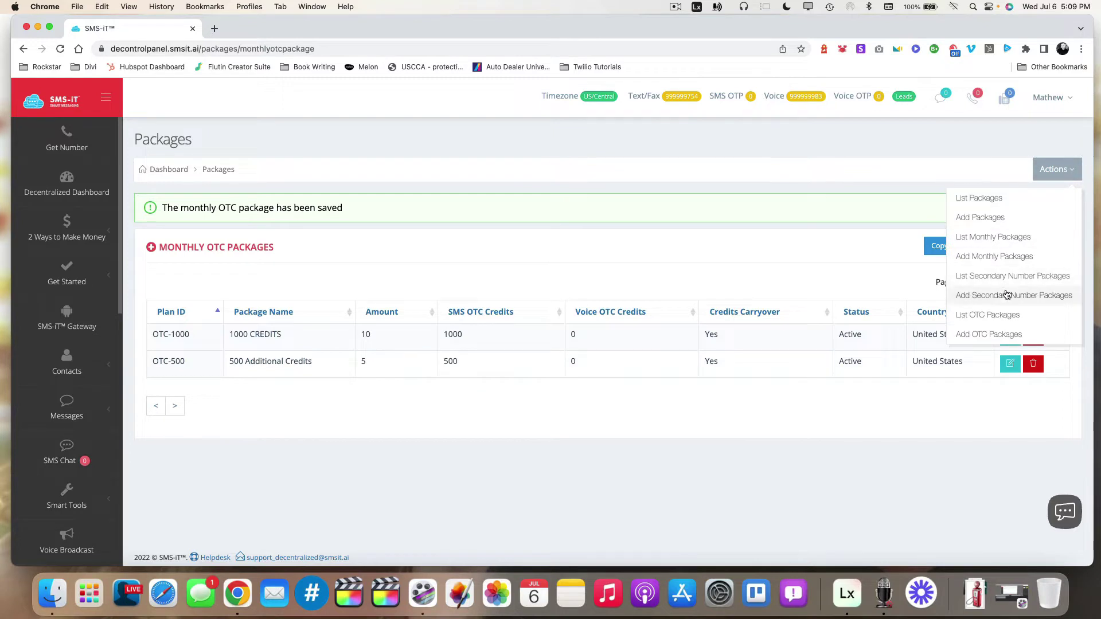
{"action": "left_click", "coordinate": [794, 344]}
{"action": "left_click", "coordinate": [1057, 169]}
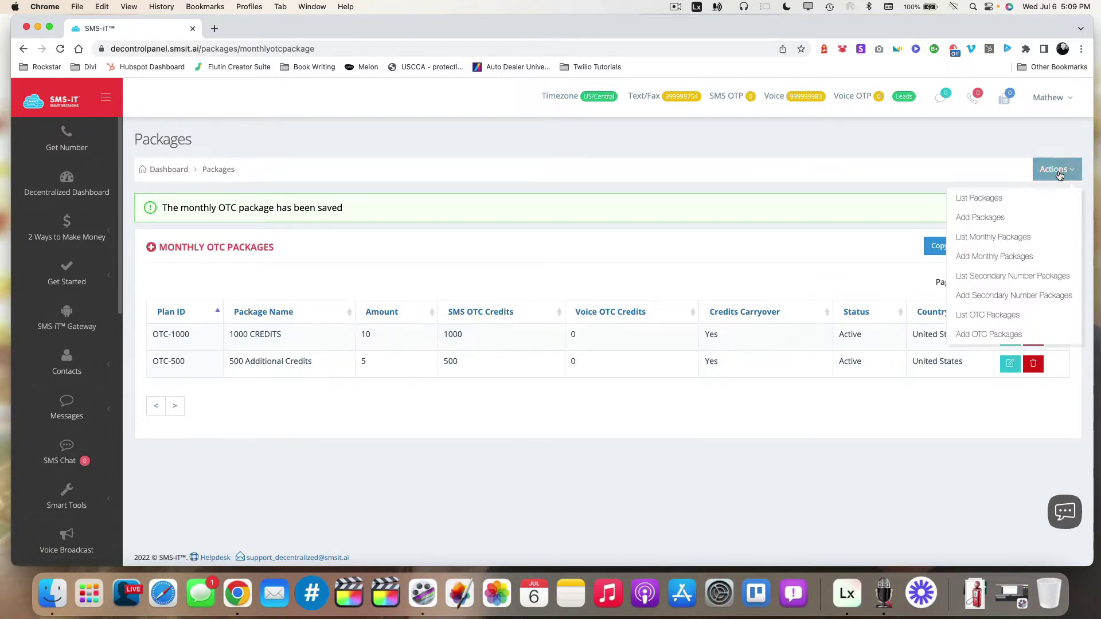
{"action": "left_click", "coordinate": [1009, 294]}
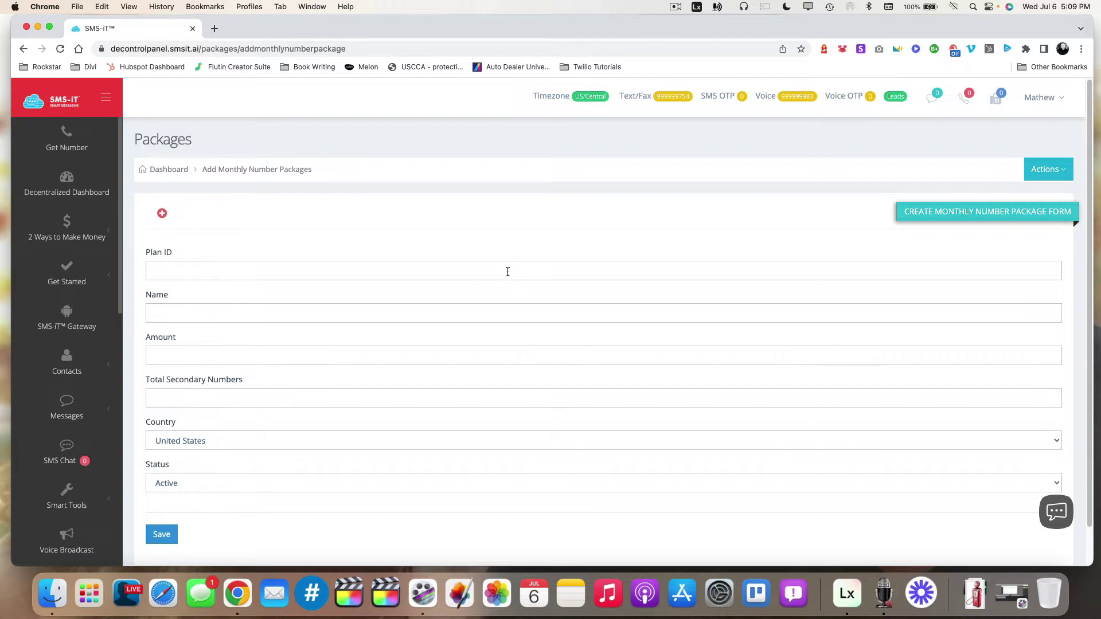
- Enter the plan ID 2N-PKG-10 and the name 10 Number Package for the monthly number package
{"action": "left_click", "coordinate": [507, 271]}
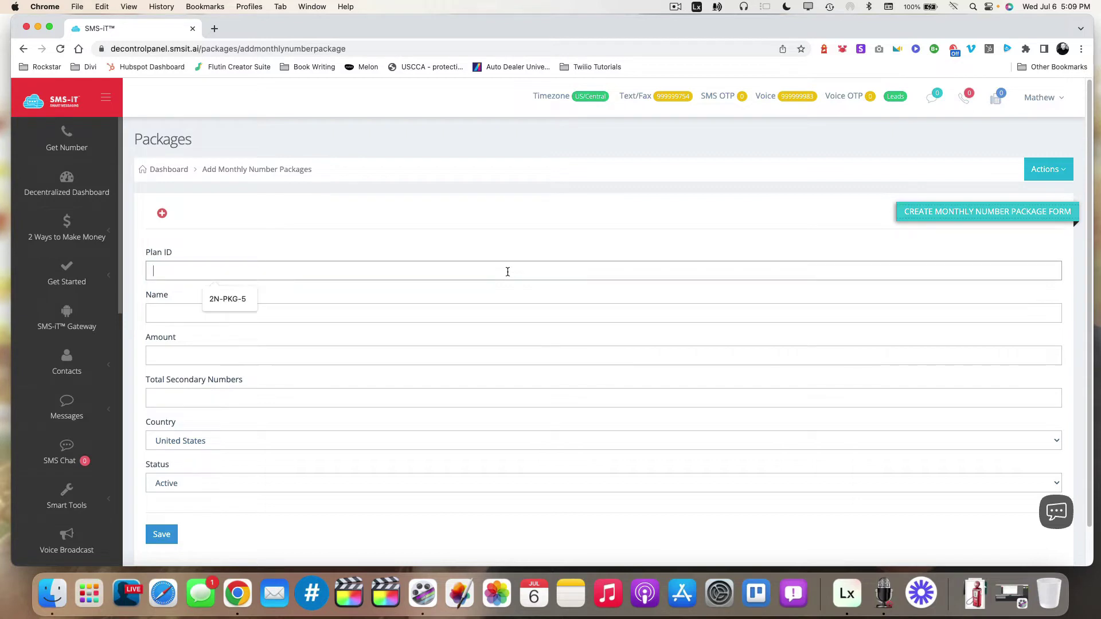
{"action": "left_click", "coordinate": [242, 305]}
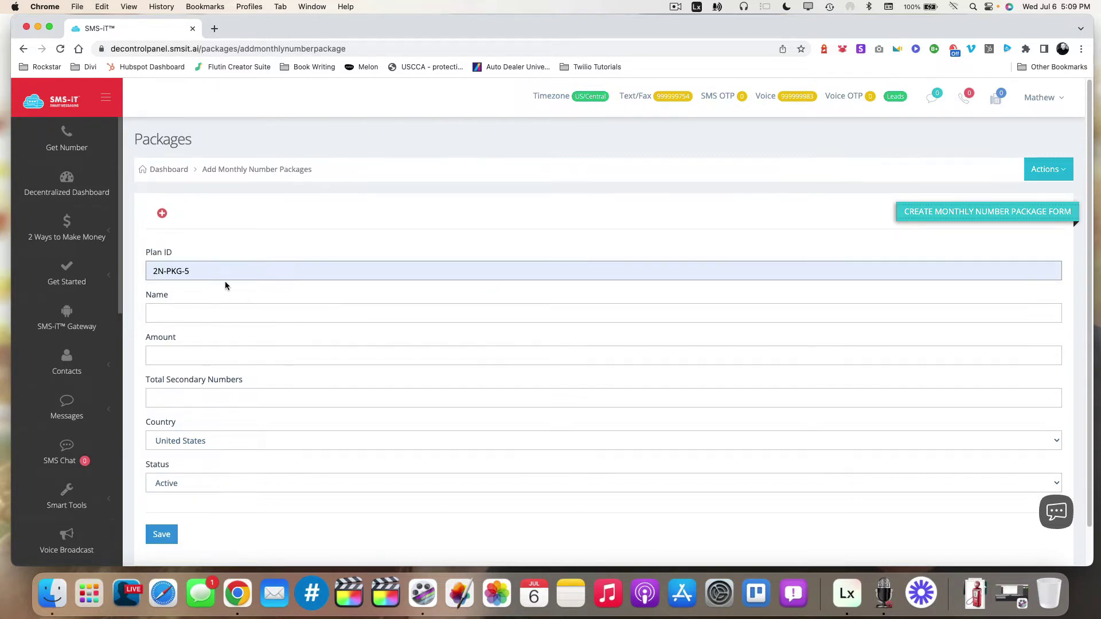
{"action": "key", "text": "BackSpace"}
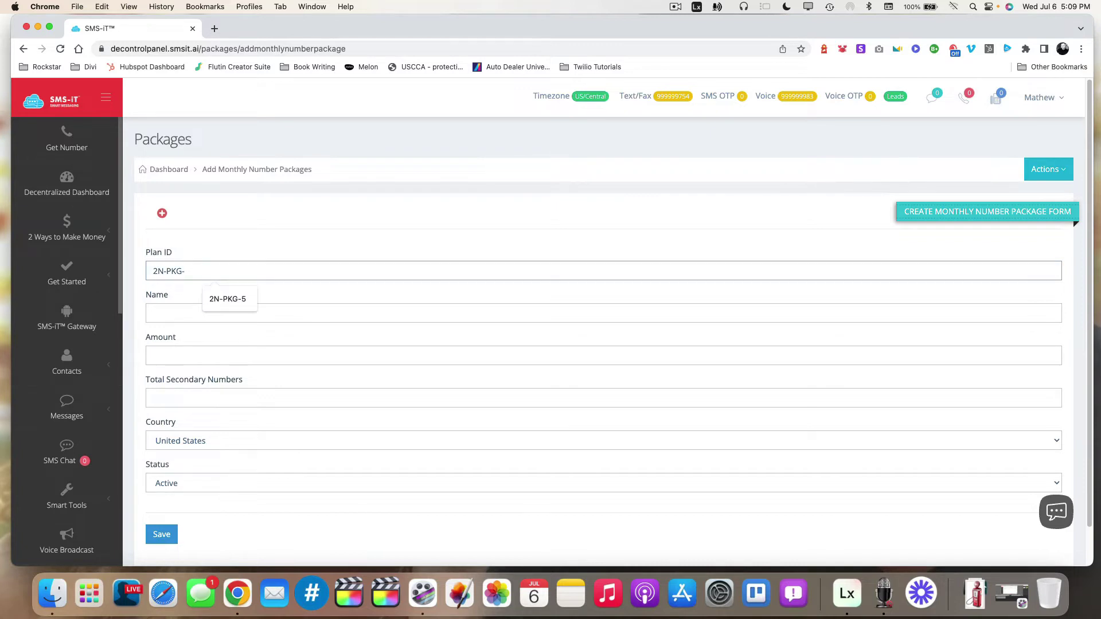
{"action": "type", "text": "10"}
{"action": "left_click", "coordinate": [202, 315]}
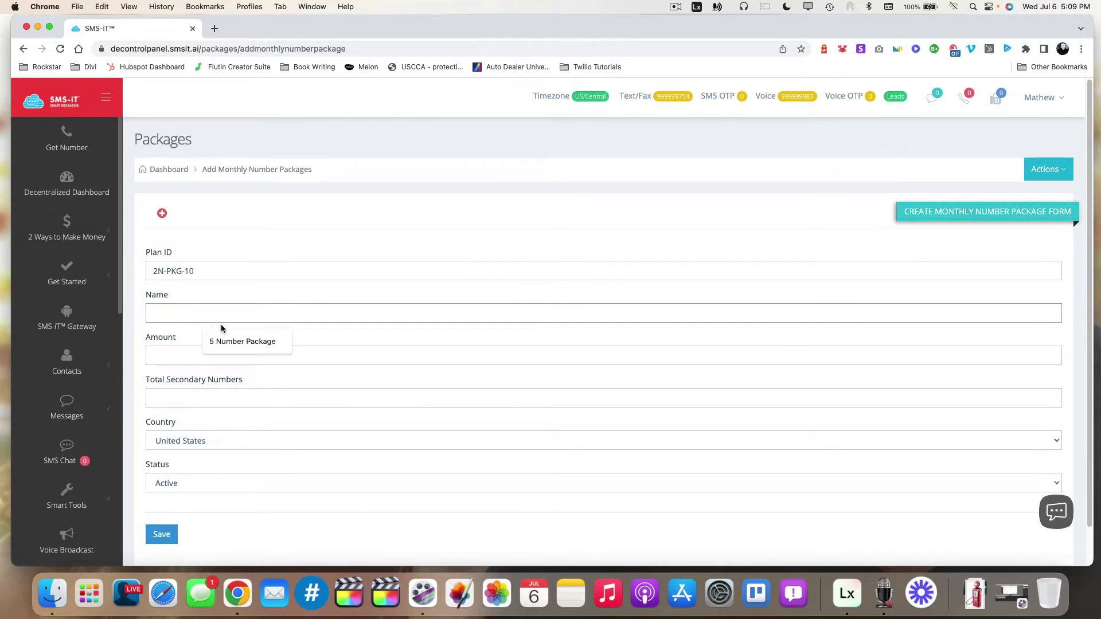
{"action": "left_click", "coordinate": [233, 341]}
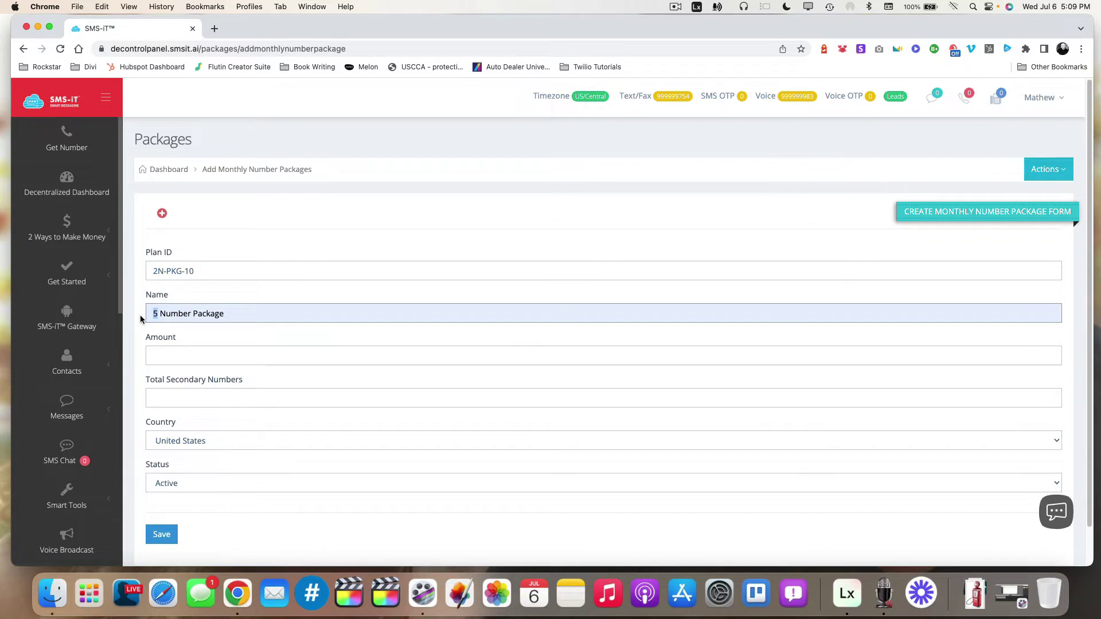
{"action": "type", "text": "10"}
- Set the number package's amount to 30 and total secondary numbers to 10, and save it
{"action": "left_click", "coordinate": [181, 354]}
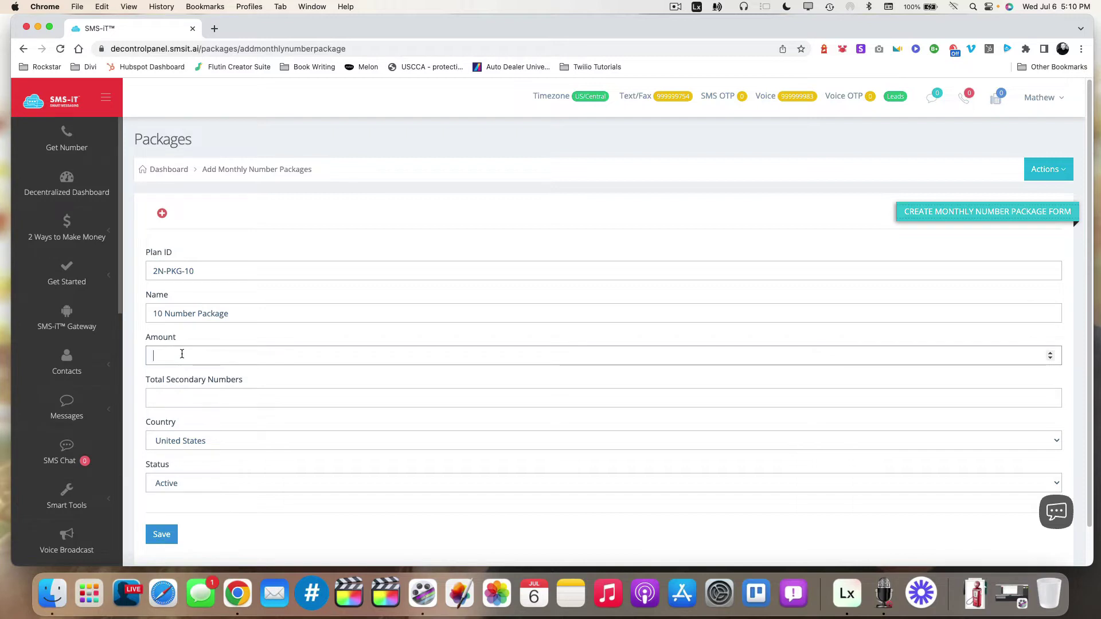
{"action": "key", "text": "Tab"}
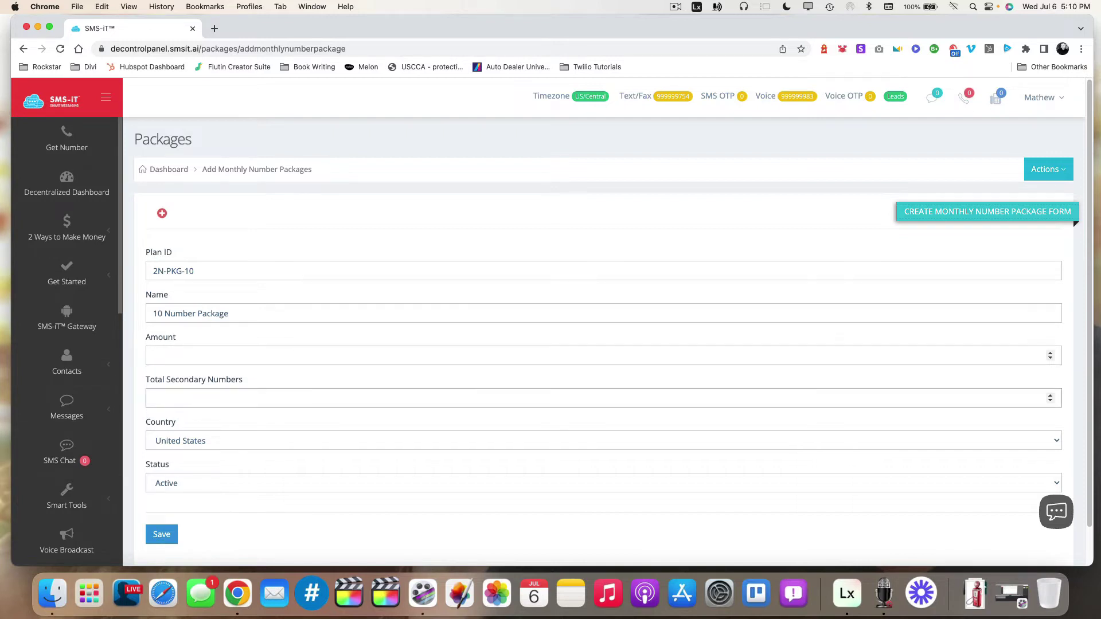
{"action": "left_click", "coordinate": [156, 354]}
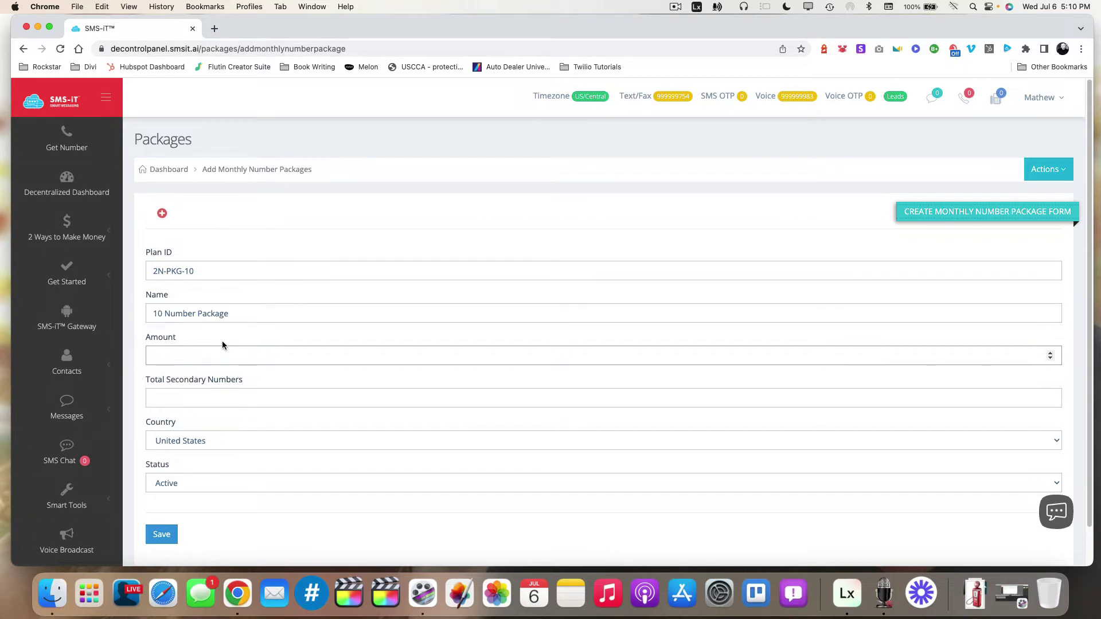
{"action": "type", "text": "30"}
{"action": "left_click", "coordinate": [197, 399]}
{"action": "type", "text": "10"}
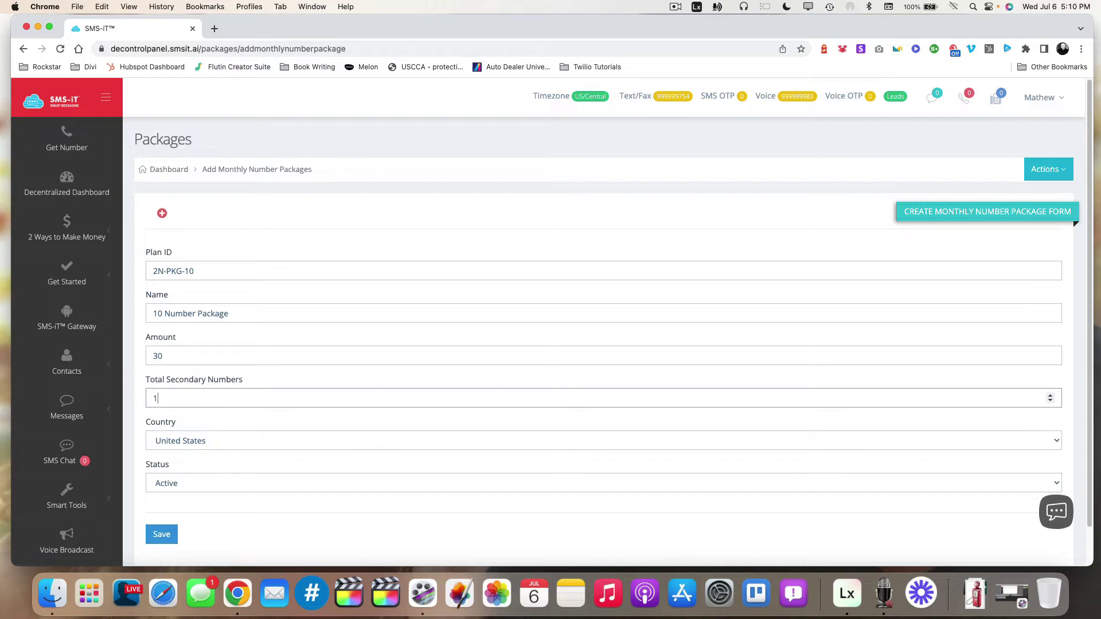
{"action": "left_click", "coordinate": [161, 534]}
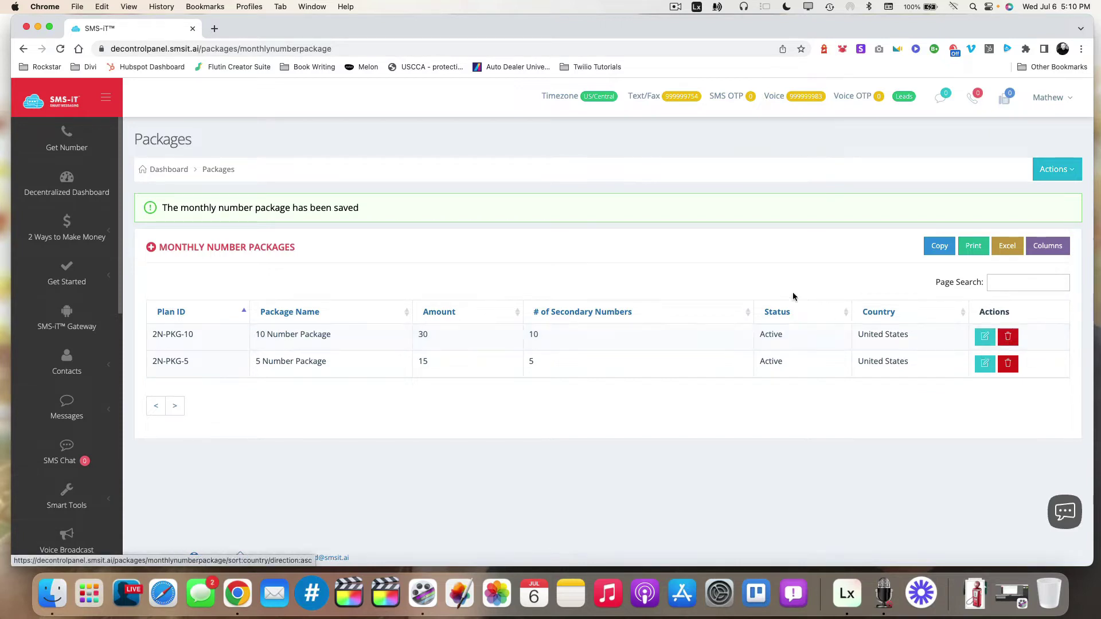
- Start a new monthly package with plan ID RS-STARTER, name SM Biz Starter and amount 15
{"action": "left_click", "coordinate": [1077, 168]}
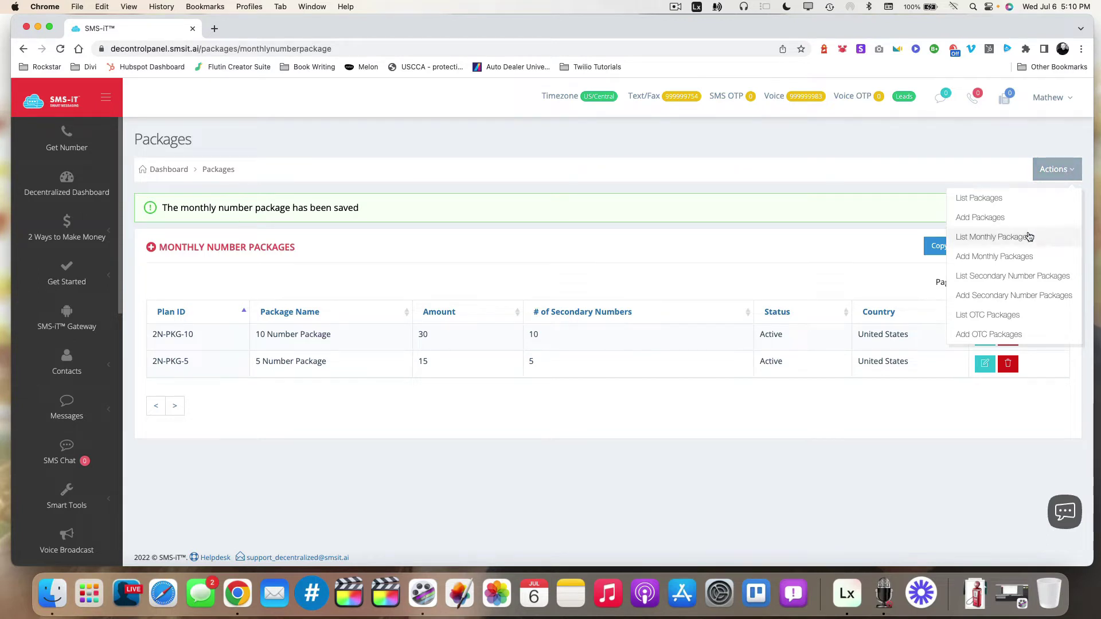
{"action": "left_click", "coordinate": [1009, 256]}
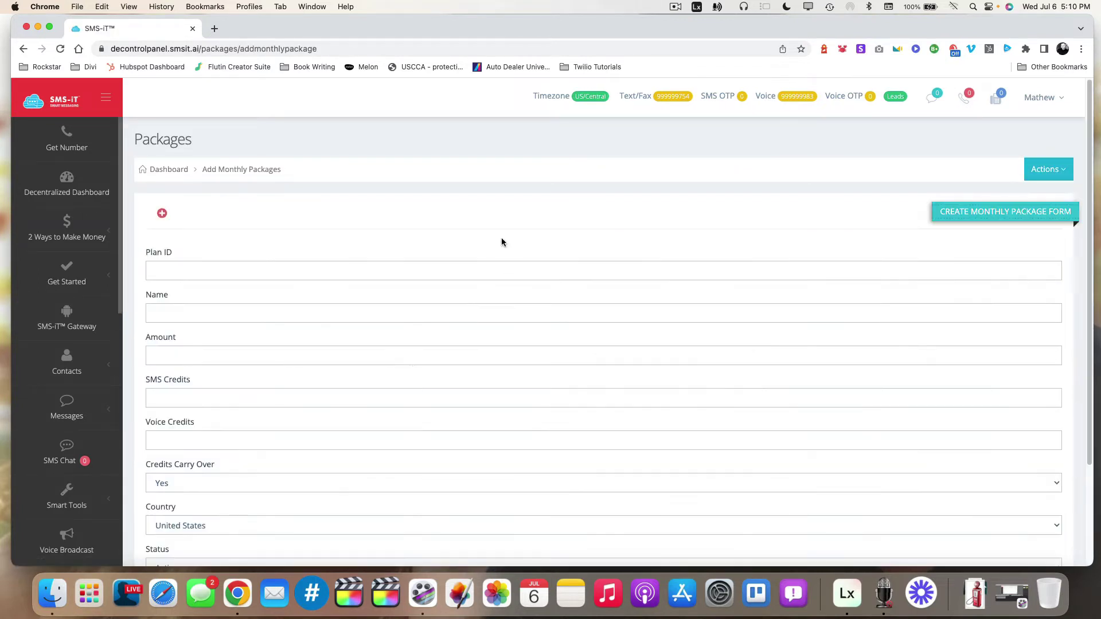
{"action": "left_click", "coordinate": [365, 274]}
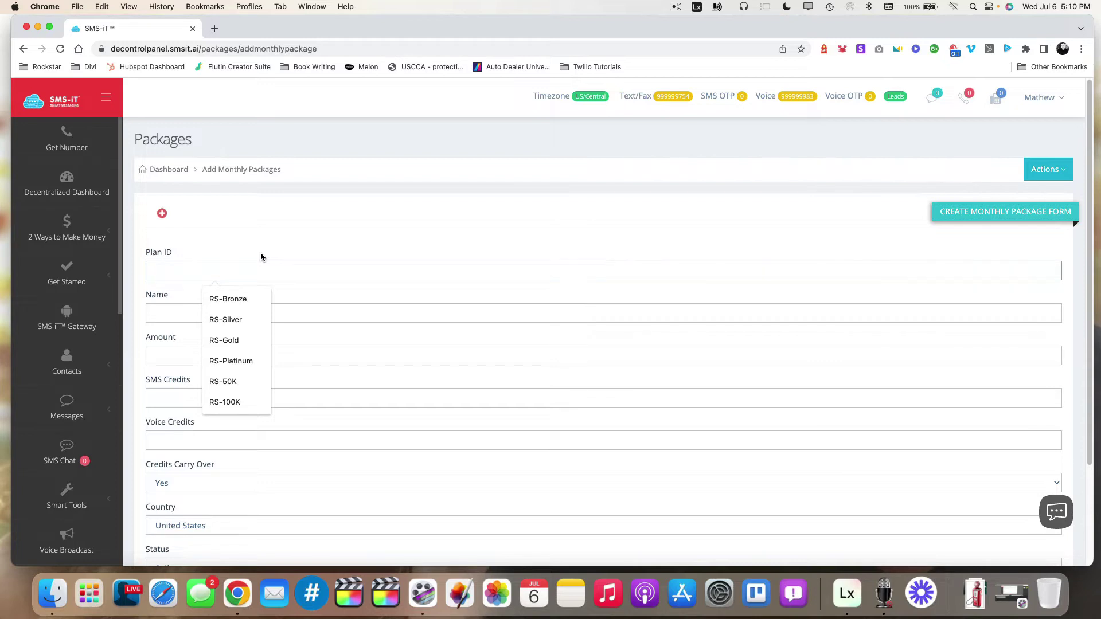
{"action": "type", "text": "RS"}
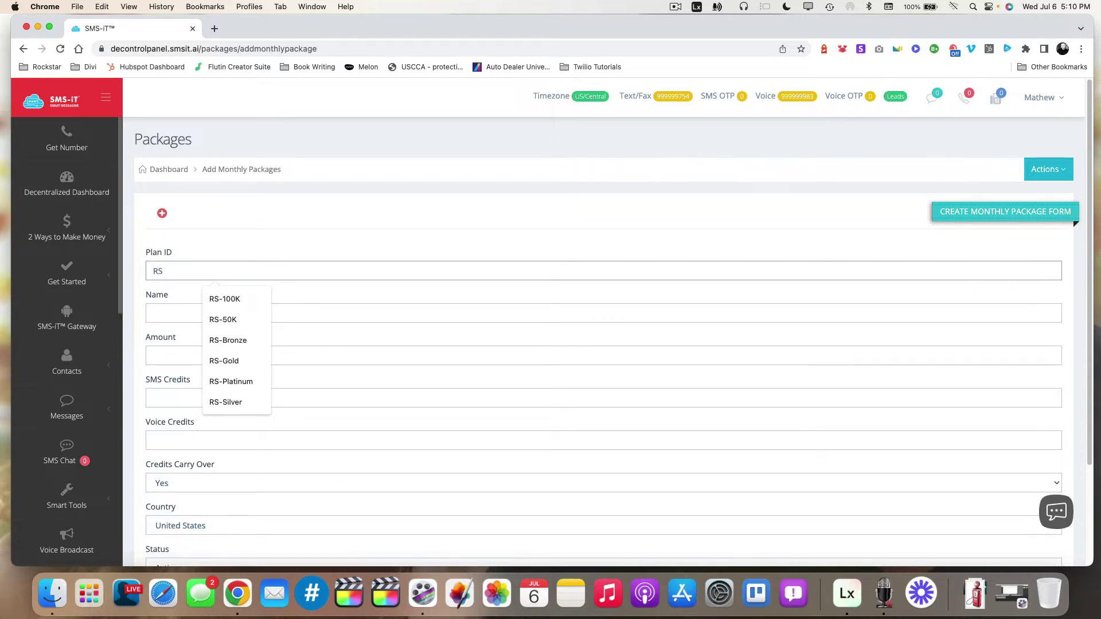
{"action": "type", "text": "-STARTER"}
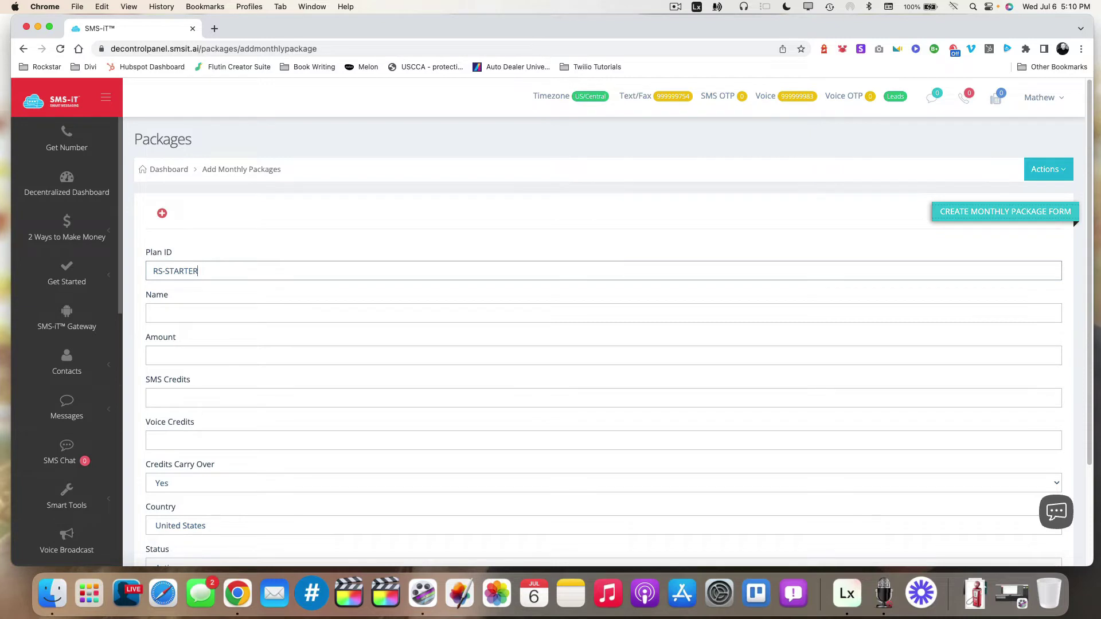
{"action": "key", "text": "Tab"}
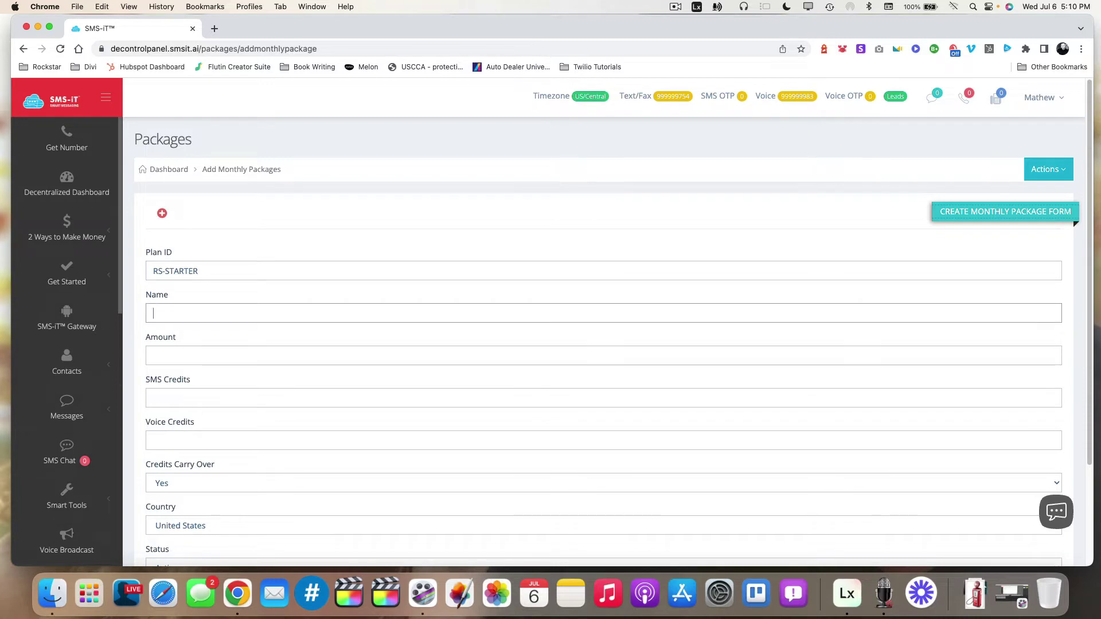
{"action": "type", "text": "SM Biz Starter"}
{"action": "key", "text": "Tab"}
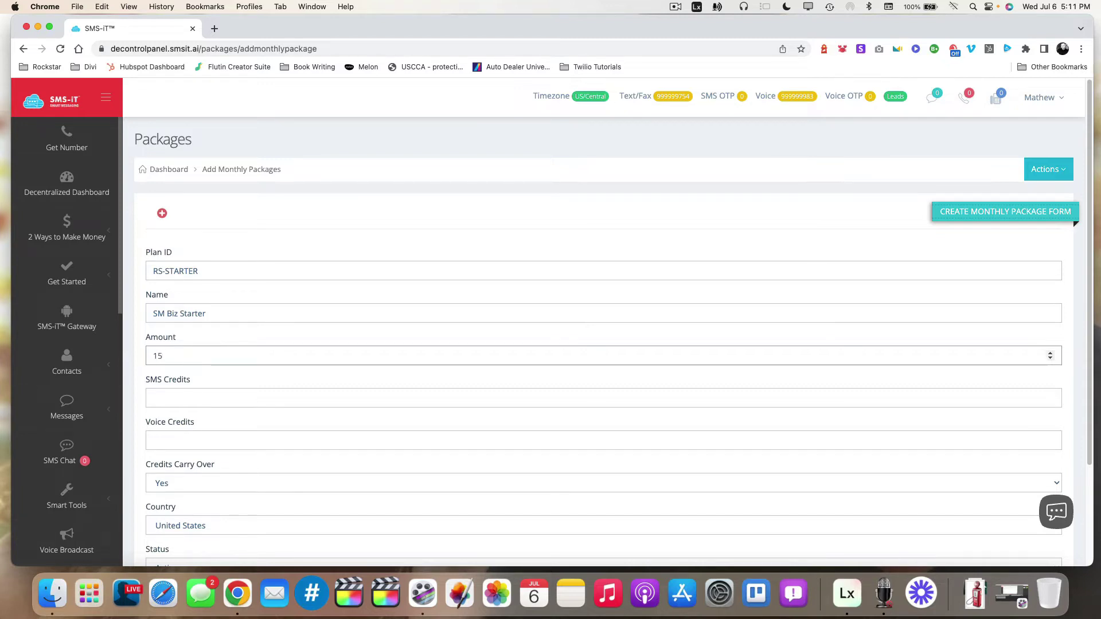
- Set the SM Biz Starter package's SMS credits to 200 and voice credits to 0, and save it
{"action": "left_click", "coordinate": [164, 395]}
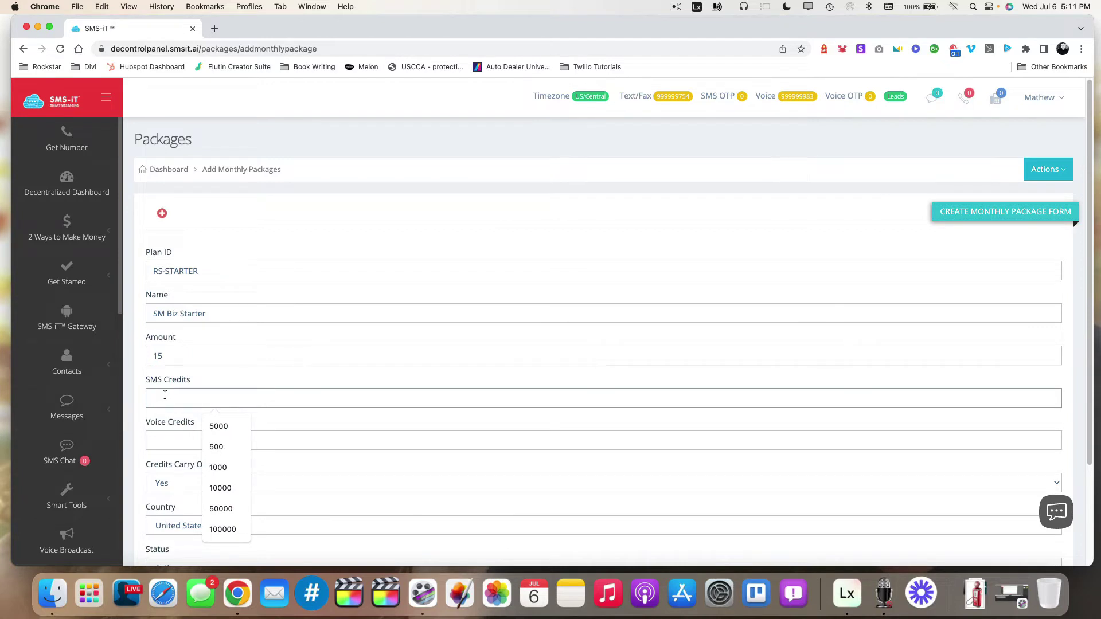
{"action": "type", "text": "200"}
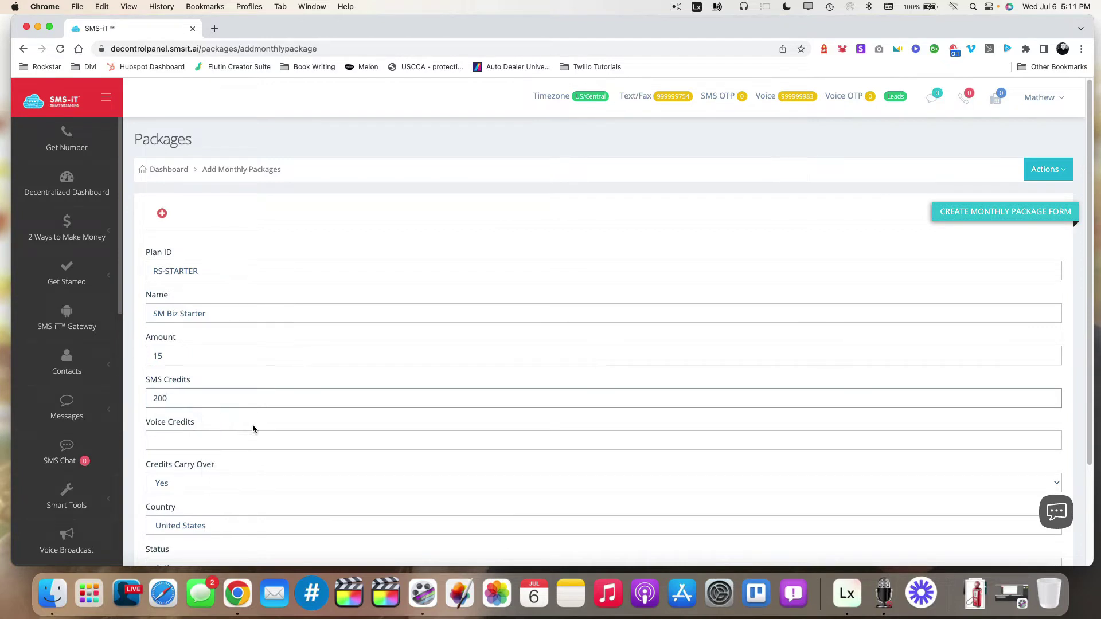
{"action": "left_click", "coordinate": [171, 356]}
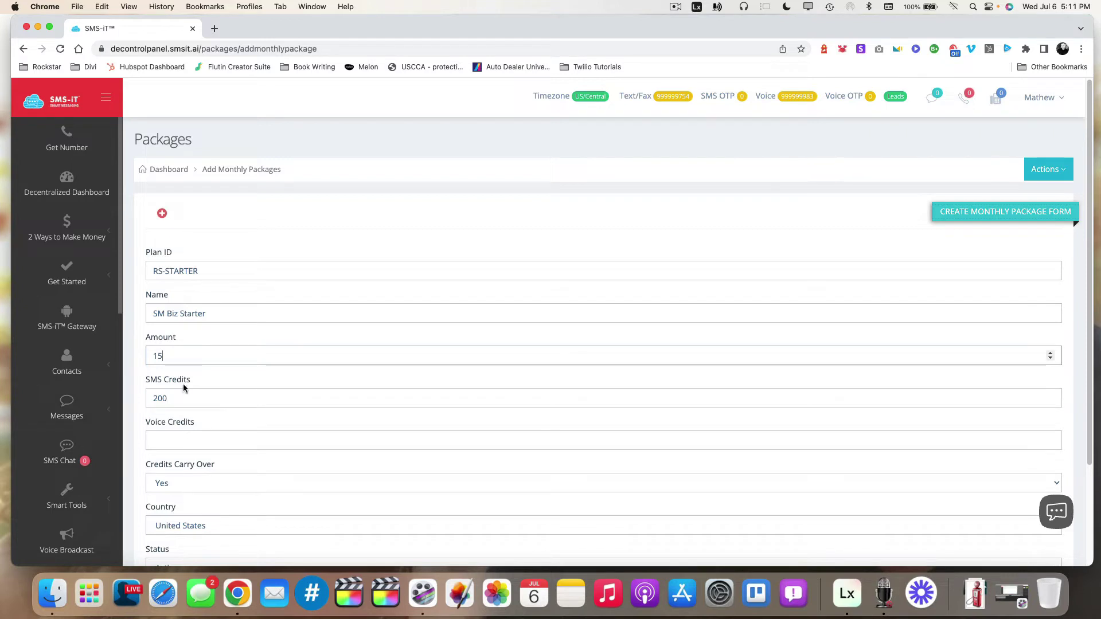
{"action": "left_click", "coordinate": [168, 447]}
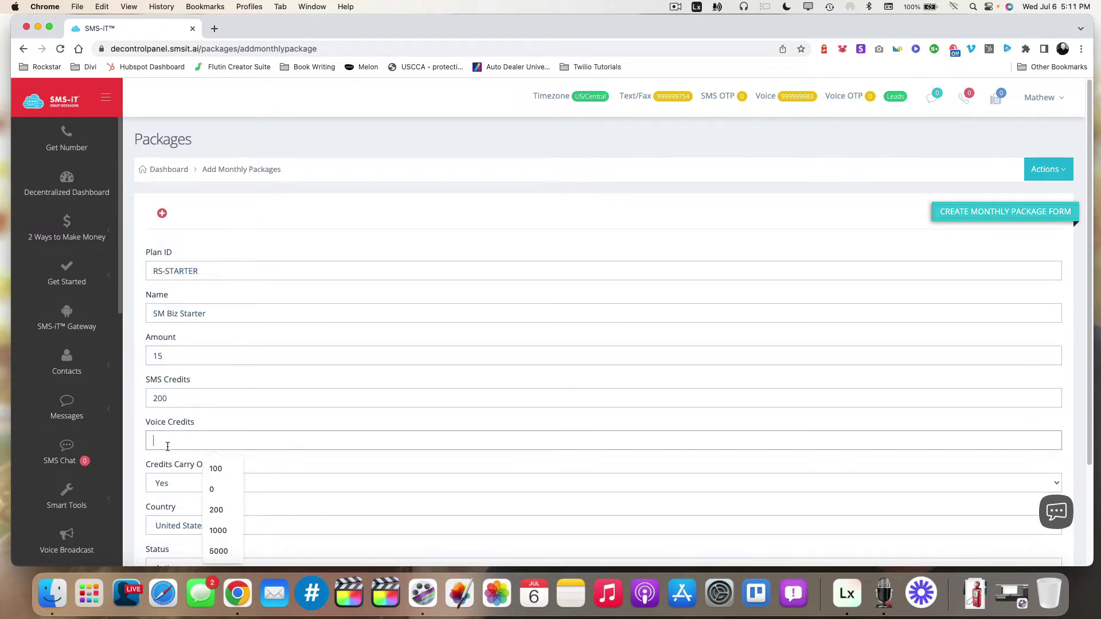
{"action": "left_click", "coordinate": [212, 489]}
{"action": "scroll", "coordinate": [435, 473], "scroll_direction": "down", "scroll_amount": 3}
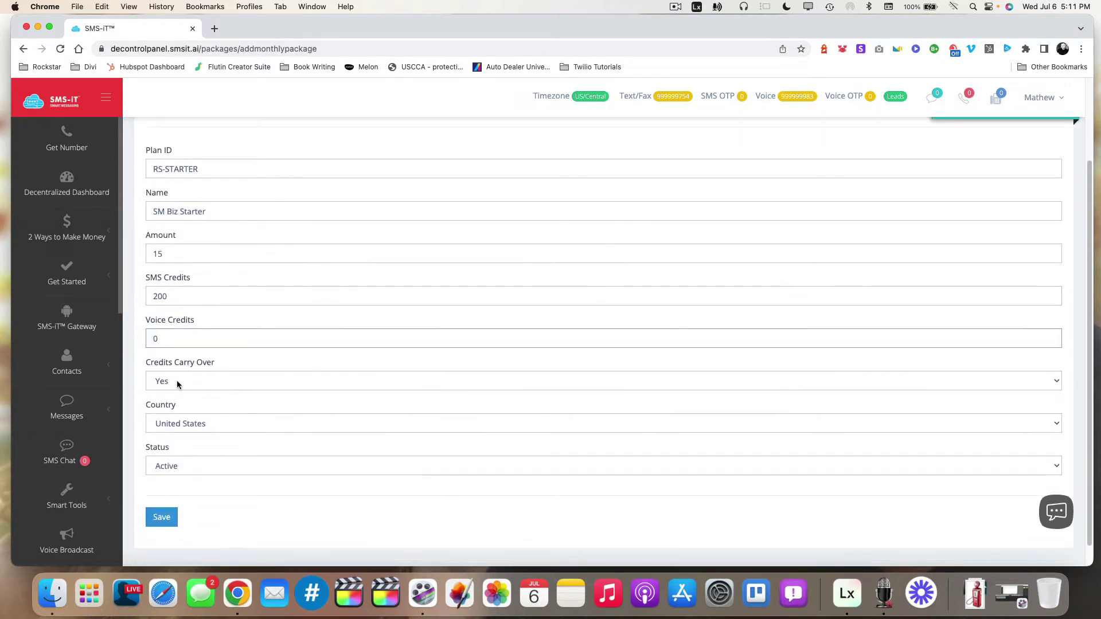
{"action": "left_click", "coordinate": [163, 518]}
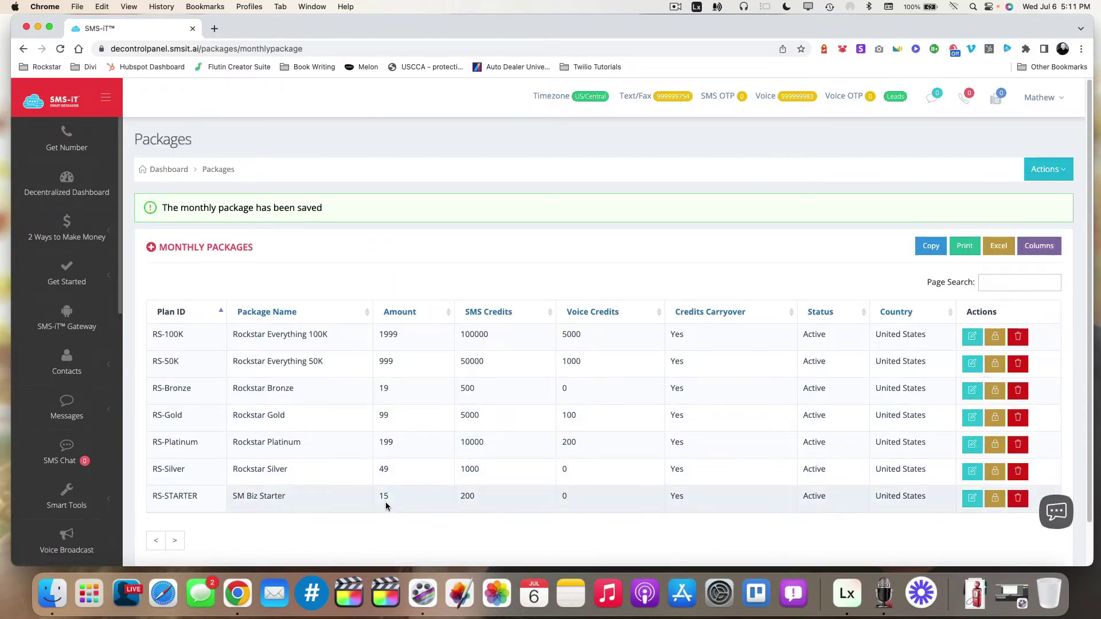
{"action": "left_click", "coordinate": [393, 312]}
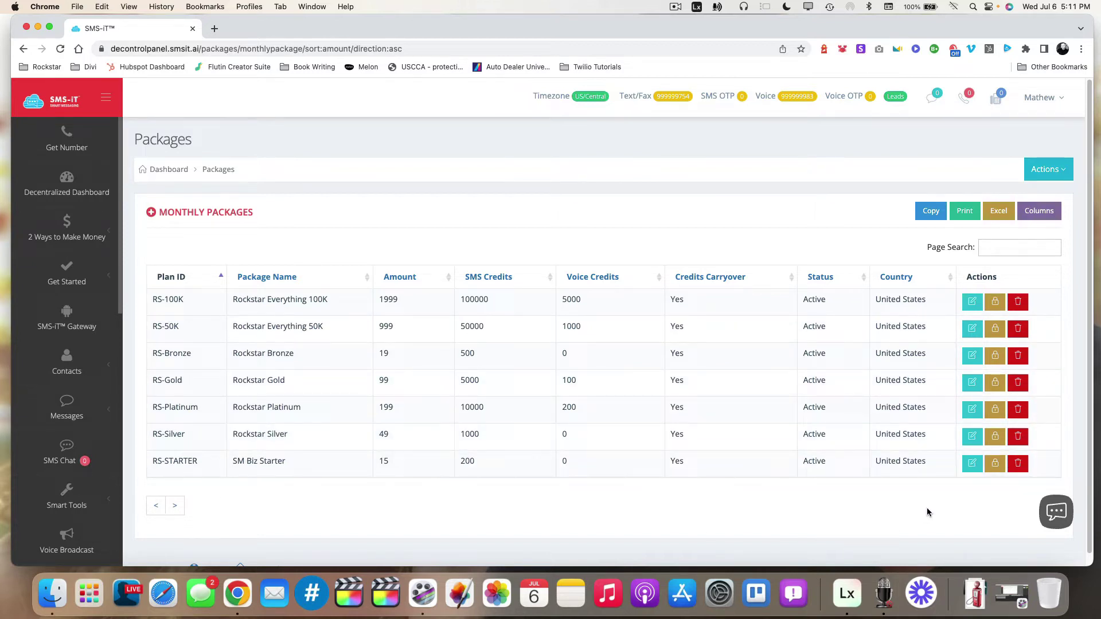
{"action": "left_click", "coordinate": [996, 469]}
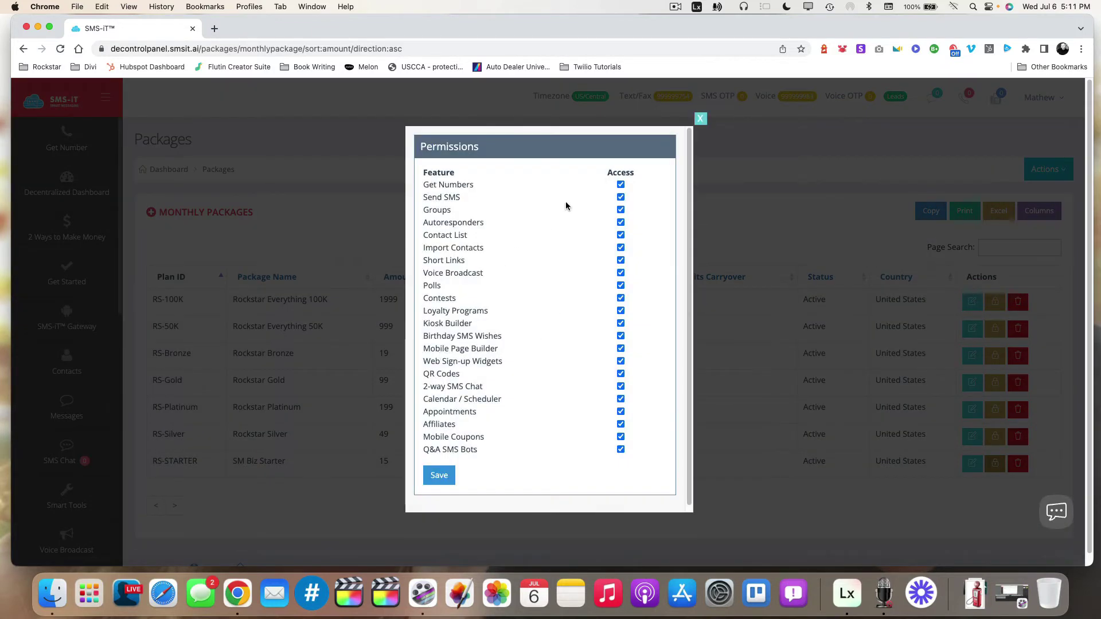
{"action": "left_click", "coordinate": [620, 273]}
{"action": "left_click", "coordinate": [700, 119]}
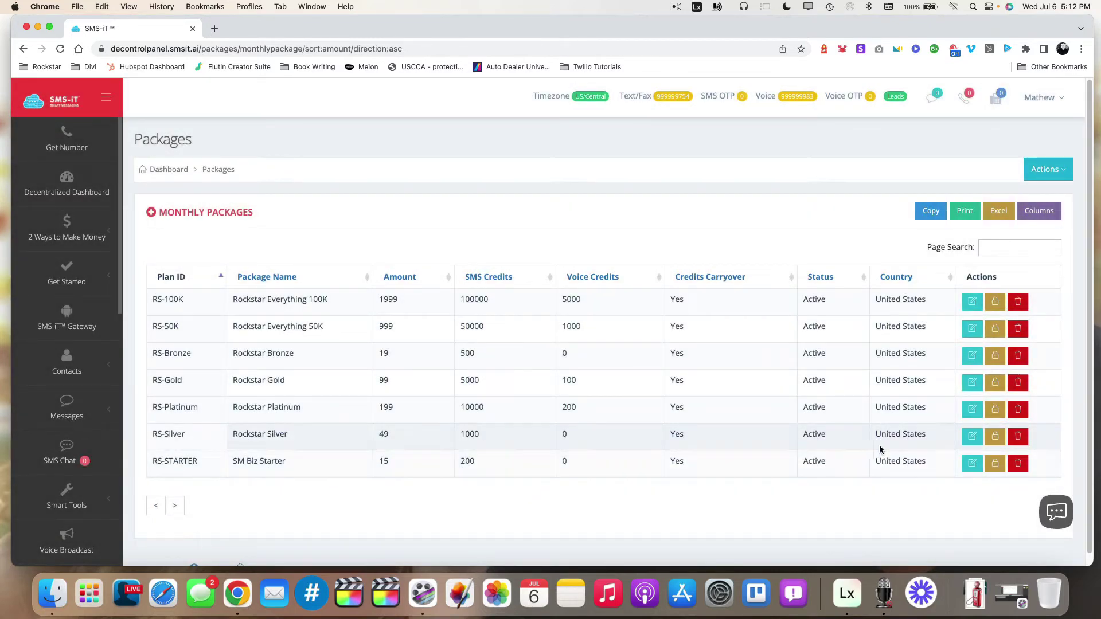
- In the SM Biz Starter package's permissions, remove access to Q&A SMS Bots, Mobile Coupons, Affiliates, Appointments, Calendar / Scheduler and 2-way SMS Chat
{"action": "left_click", "coordinate": [994, 463]}
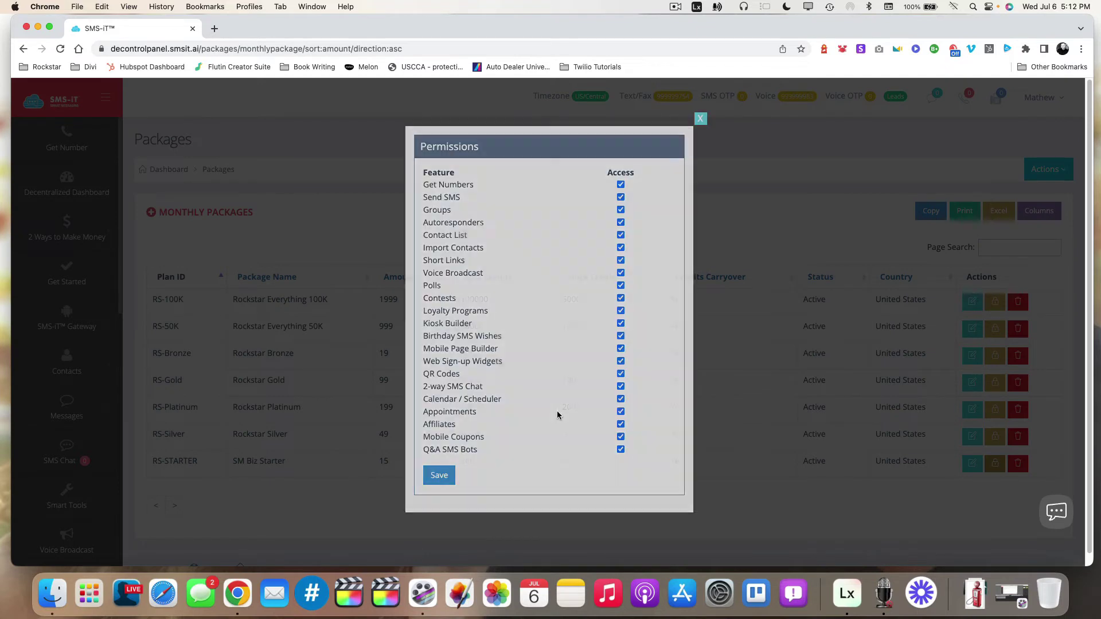
{"action": "left_click", "coordinate": [618, 450]}
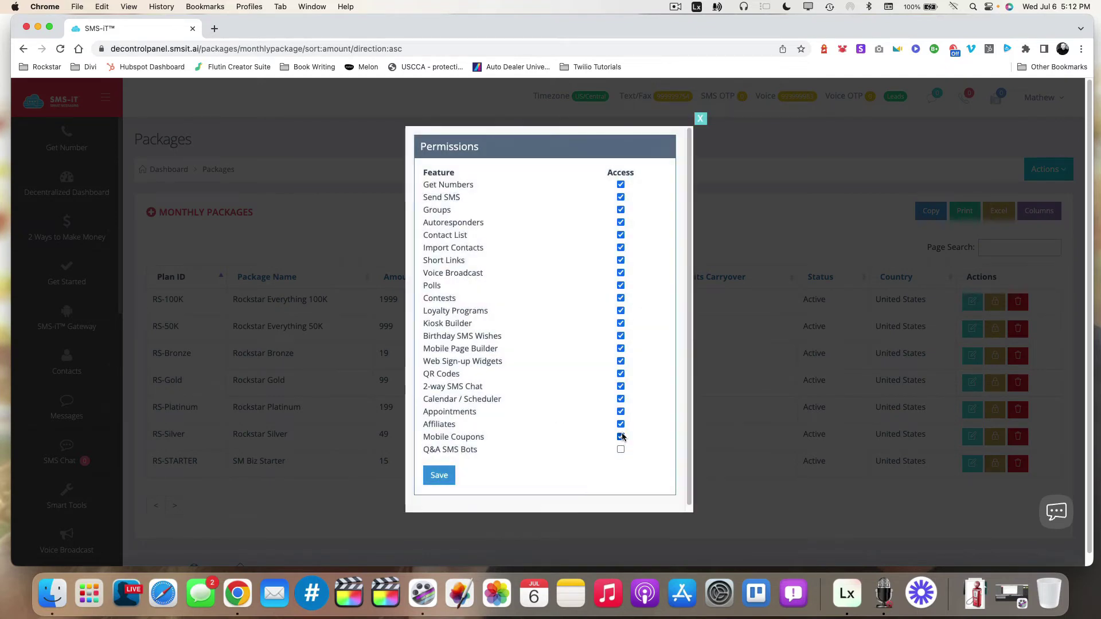
{"action": "left_click", "coordinate": [620, 437]}
{"action": "left_click", "coordinate": [621, 424]}
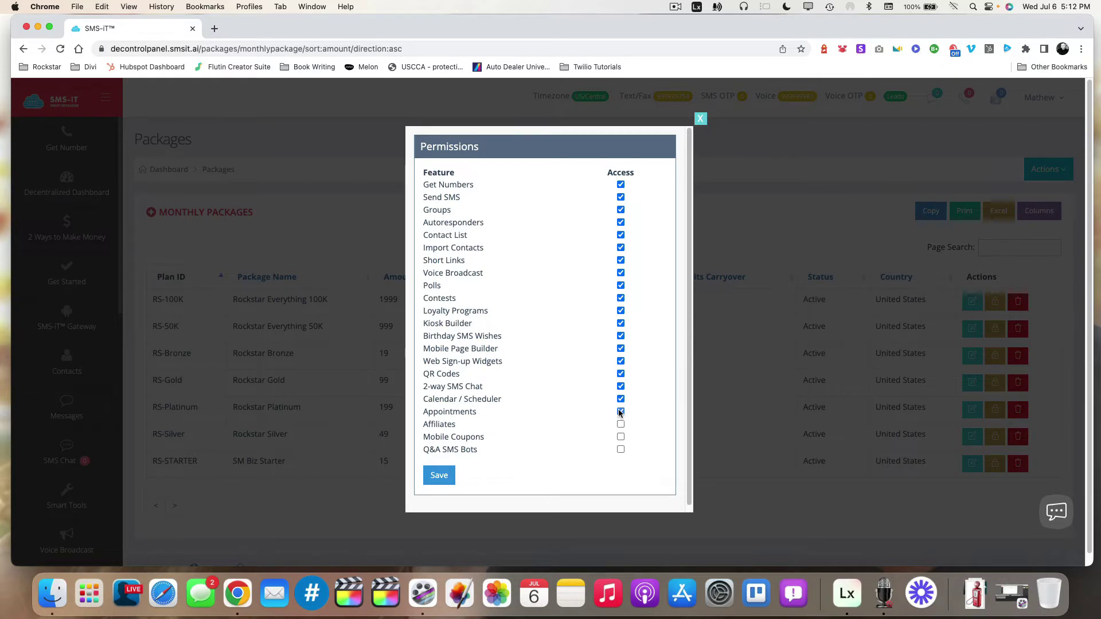
{"action": "left_click", "coordinate": [620, 411]}
{"action": "left_click", "coordinate": [620, 399]}
{"action": "left_click", "coordinate": [620, 386]}
- Remove access to Mobile Page Builder, Birthday SMS Wishes, Kiosk Builder, Loyalty Programs, Contests, Polls, Voice Broadcast and Import Contacts, and save the permissions
{"action": "left_click", "coordinate": [620, 350]}
{"action": "left_click", "coordinate": [621, 336]}
{"action": "left_click", "coordinate": [620, 324]}
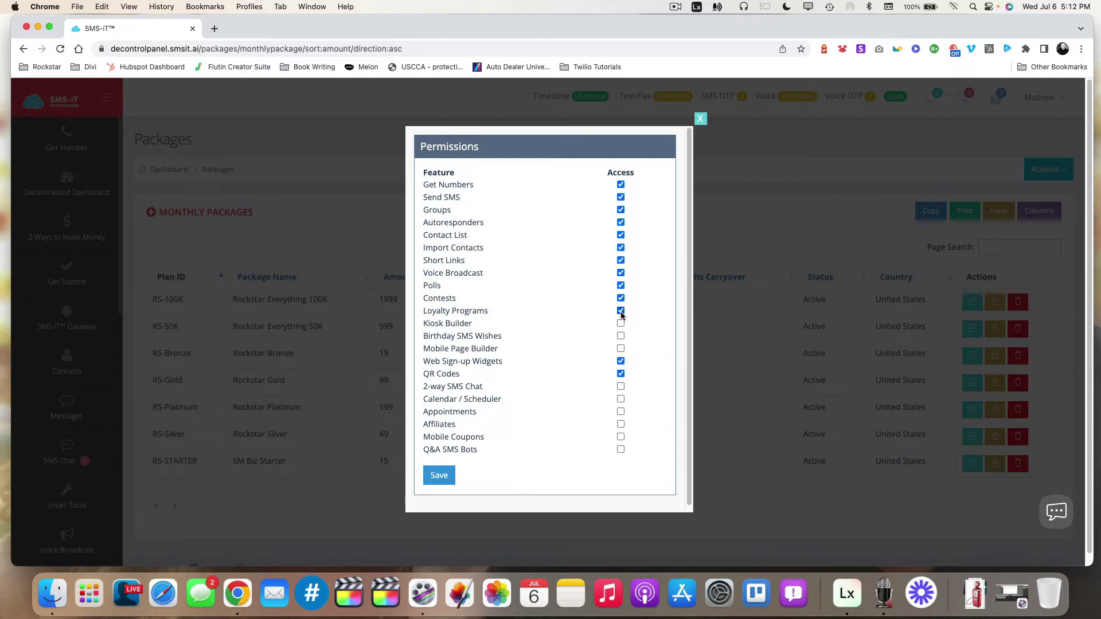
{"action": "left_click", "coordinate": [620, 310]}
{"action": "left_click", "coordinate": [620, 298]}
{"action": "left_click", "coordinate": [620, 286]}
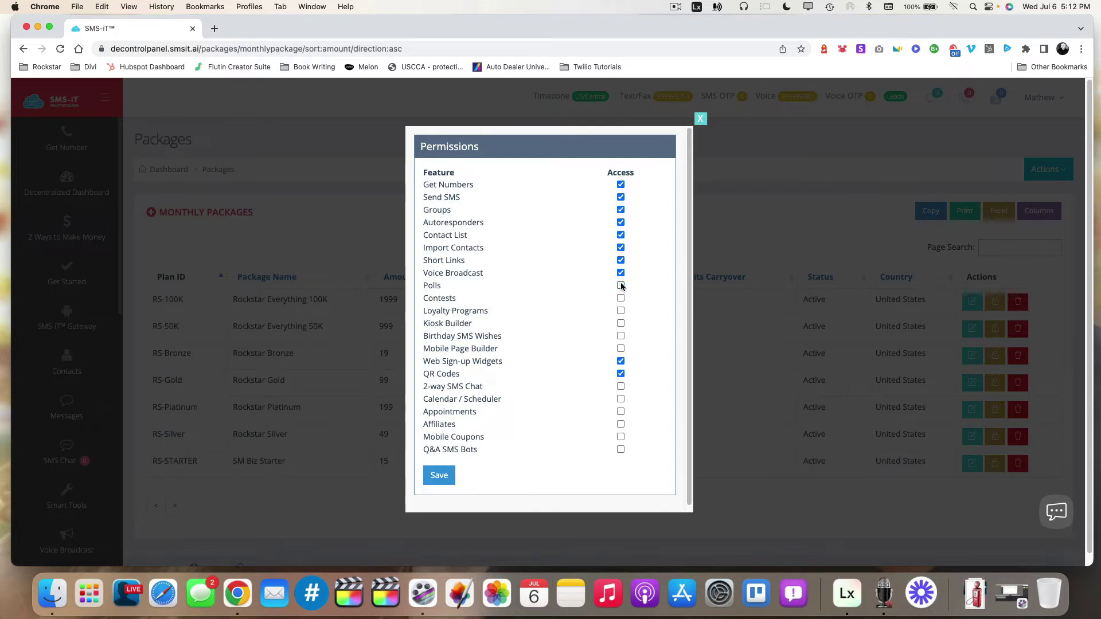
{"action": "left_click", "coordinate": [621, 272]}
{"action": "left_click", "coordinate": [620, 248]}
{"action": "left_click", "coordinate": [445, 478]}
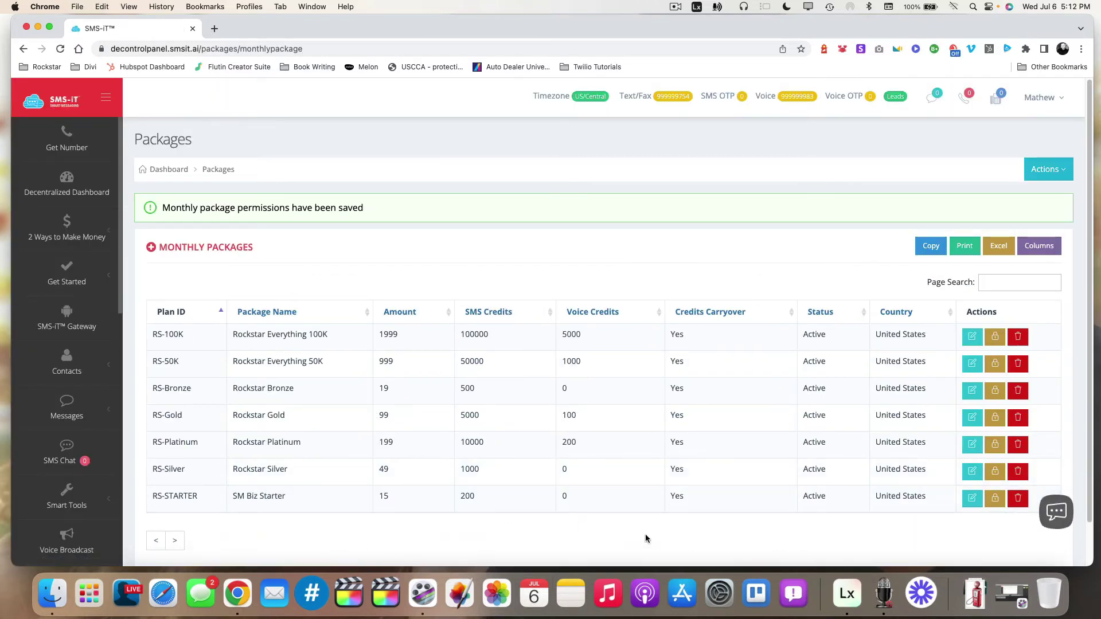
- Review the feature permissions of the Rockstar Everything 100K monthly package and close them without changes
{"action": "scroll", "coordinate": [537, 501], "scroll_direction": "down", "scroll_amount": 1}
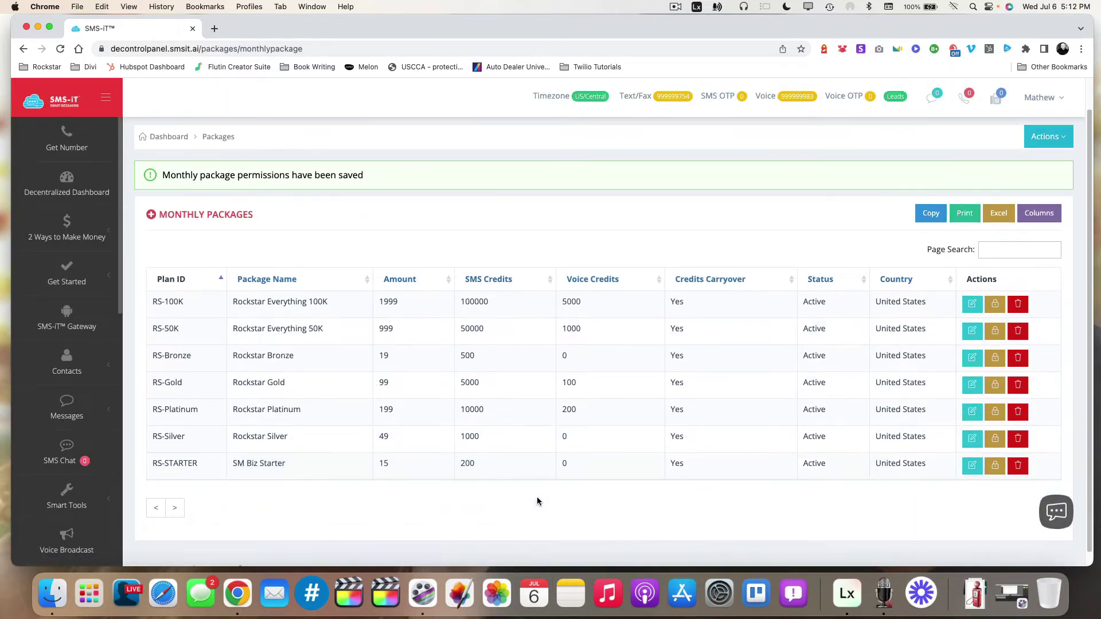
{"action": "left_click", "coordinate": [995, 304]}
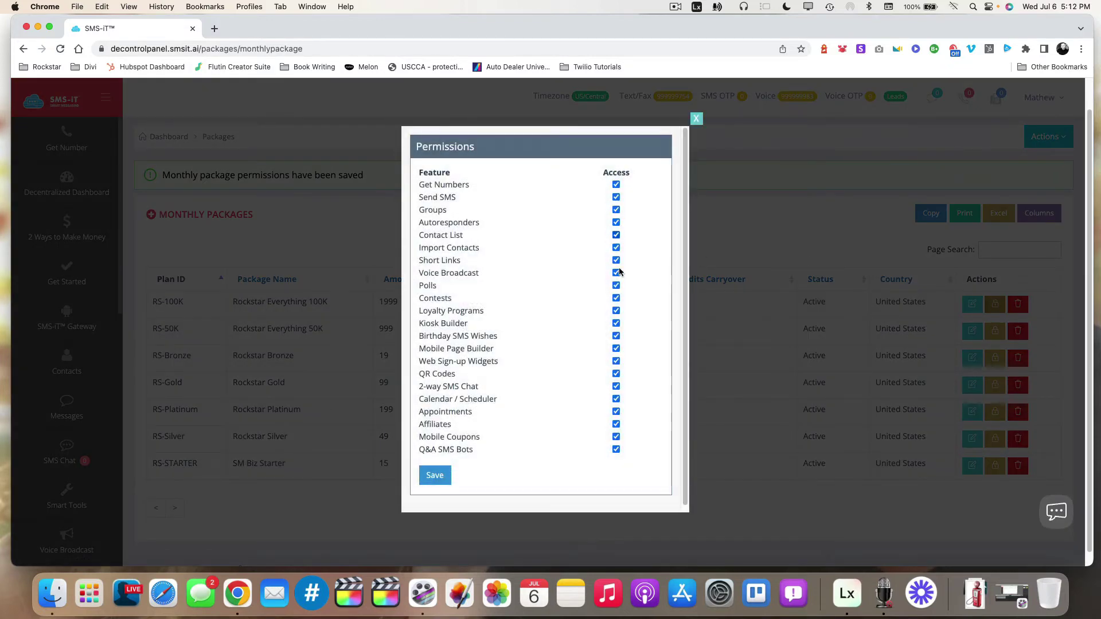
{"action": "left_click", "coordinate": [697, 120]}
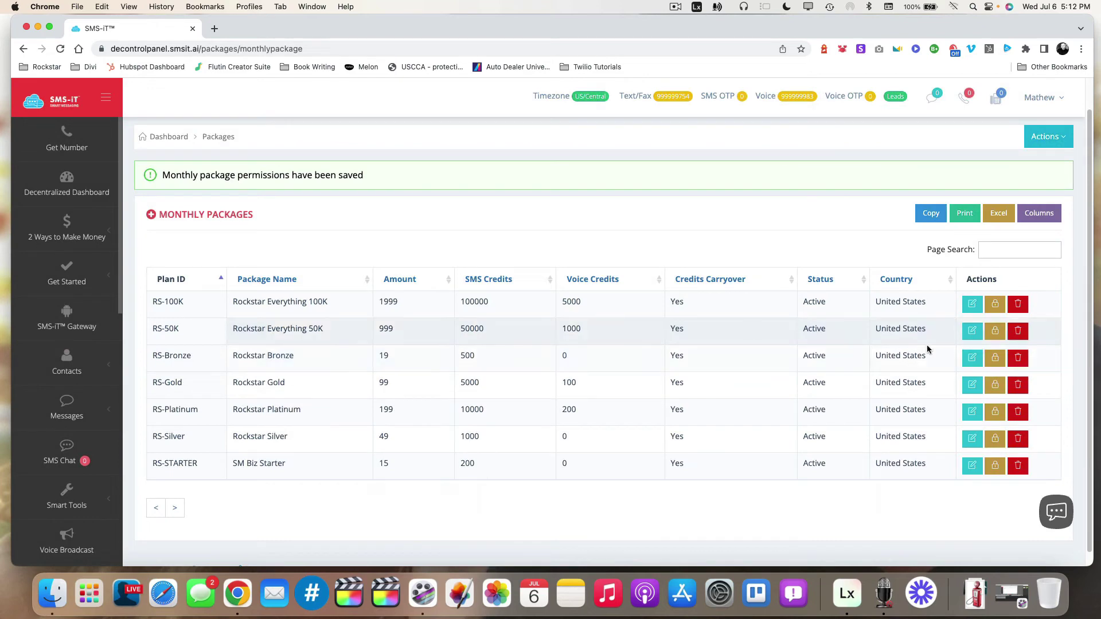
- Remove Voice Broadcast access from the Rockstar Bronze package's permissions and save them
{"action": "left_click", "coordinate": [996, 359]}
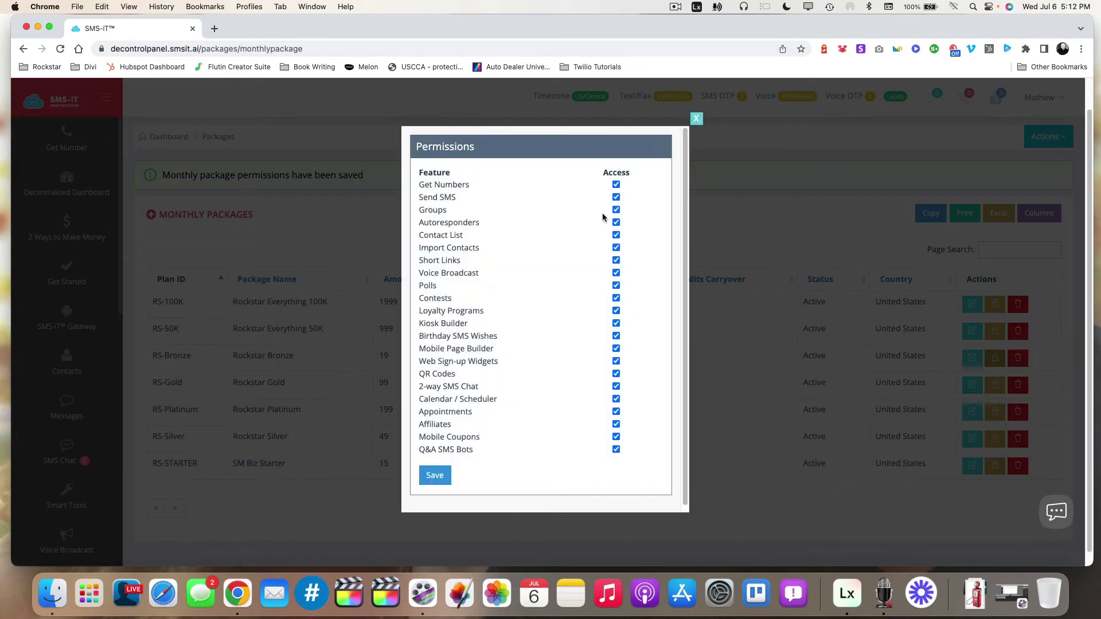
{"action": "left_click", "coordinate": [616, 274]}
{"action": "left_click", "coordinate": [442, 478]}
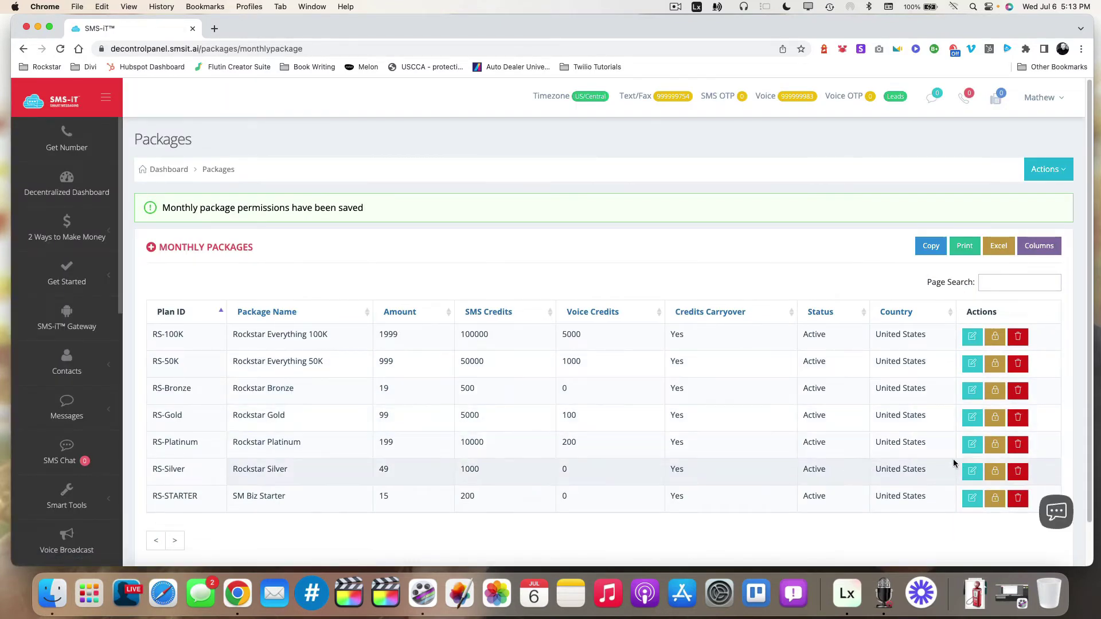
- Remove Voice Broadcast access from the Rockstar Silver package's permissions and save them
{"action": "left_click", "coordinate": [996, 471]}
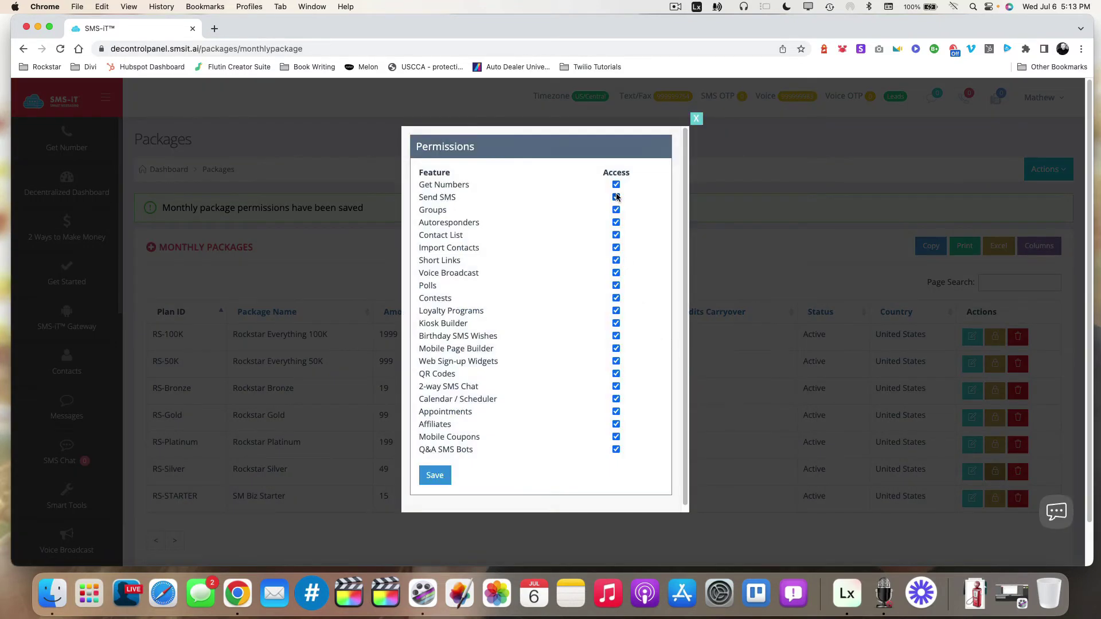
{"action": "left_click", "coordinate": [615, 274]}
{"action": "left_click", "coordinate": [434, 475]}
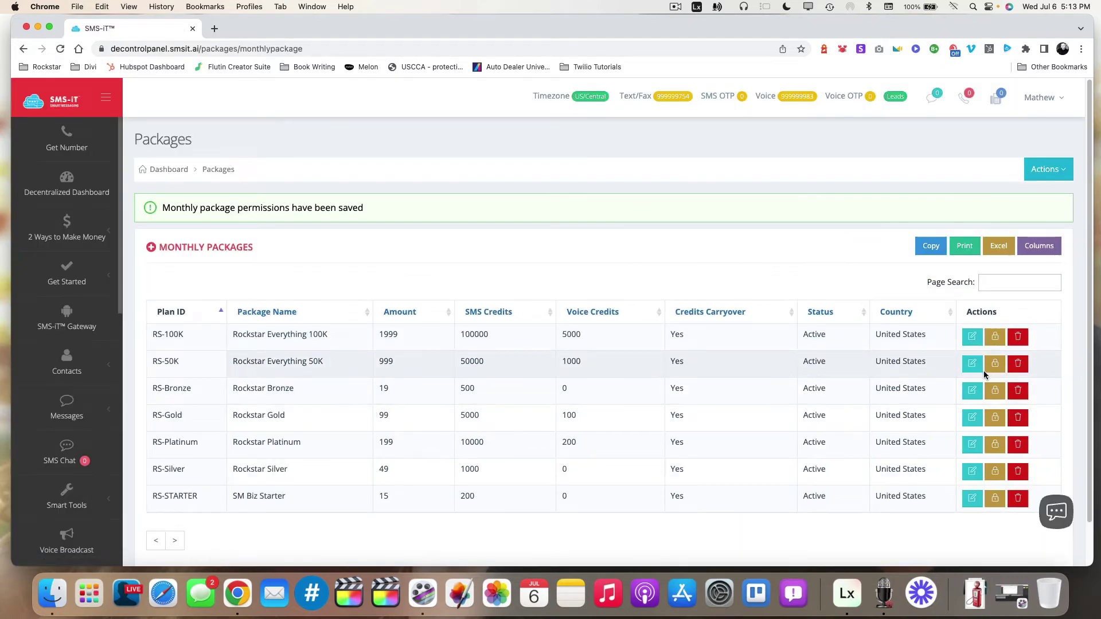
- Remove Affiliates access from the Rockstar Everything 50K package's permissions and save them
{"action": "left_click", "coordinate": [996, 370]}
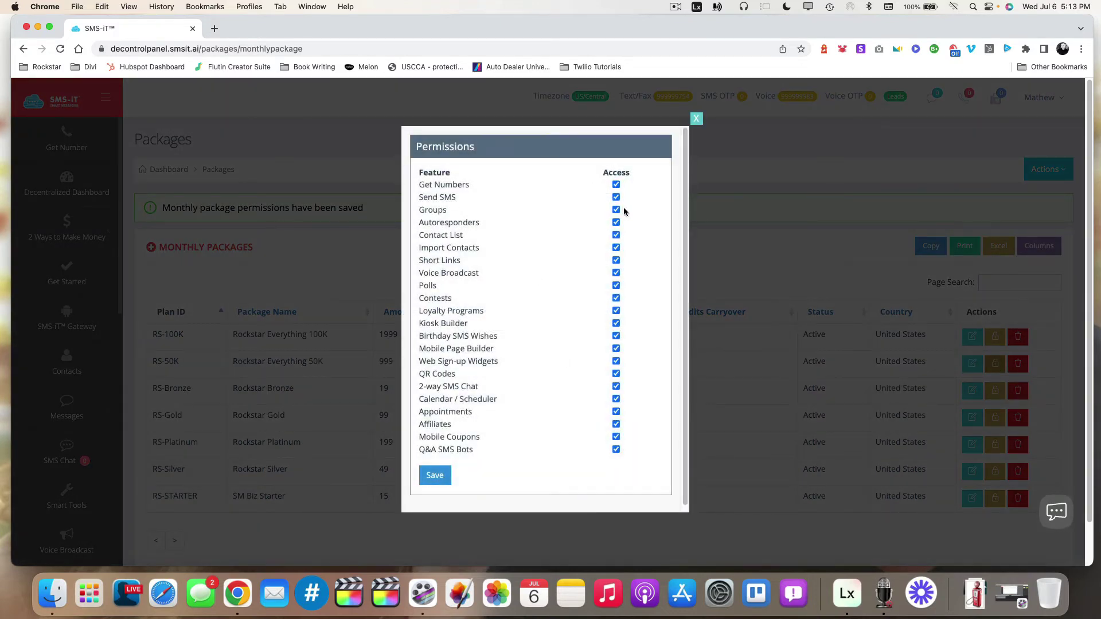
{"action": "left_click", "coordinate": [616, 424]}
{"action": "left_click", "coordinate": [435, 476]}
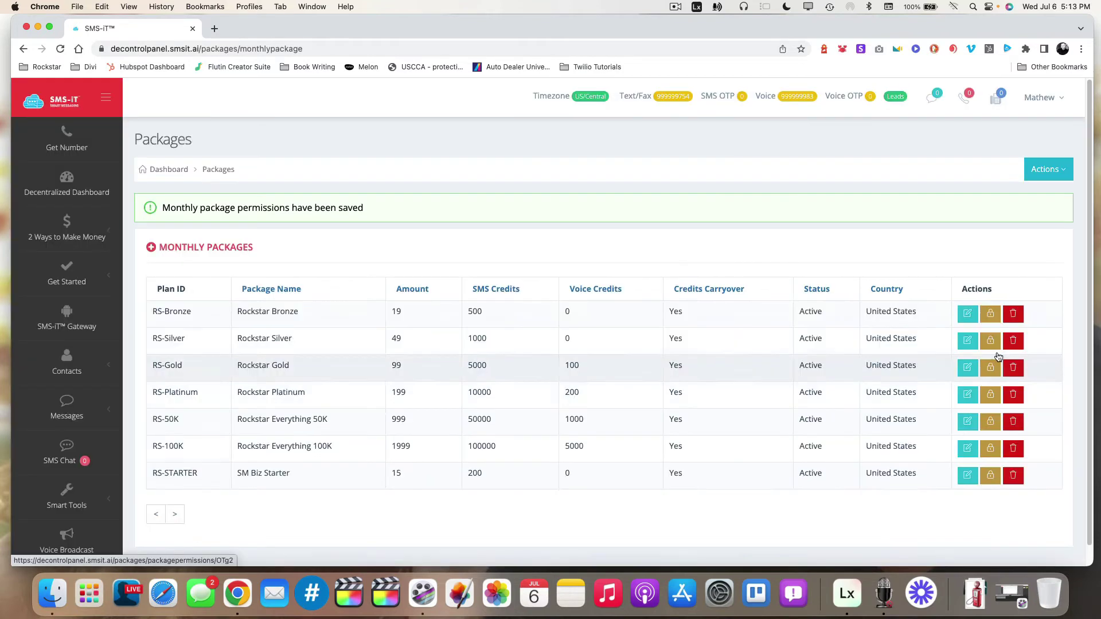
- Look at the form for adding a non-monthly package and list the existing non-monthly packages
{"action": "left_click", "coordinate": [1045, 170]}
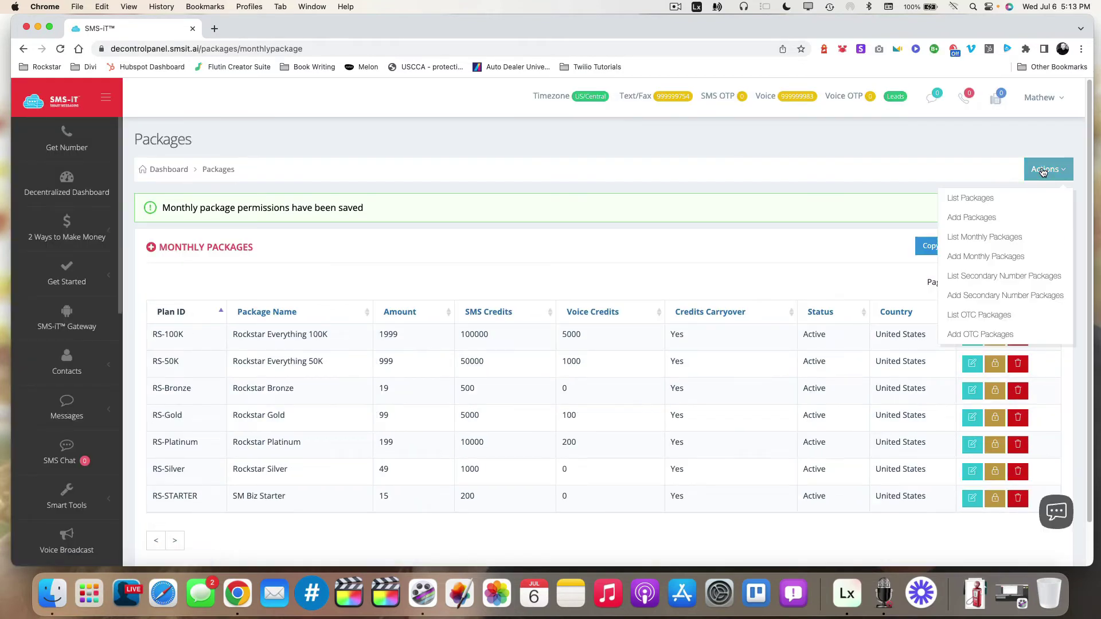
{"action": "left_click", "coordinate": [981, 218]}
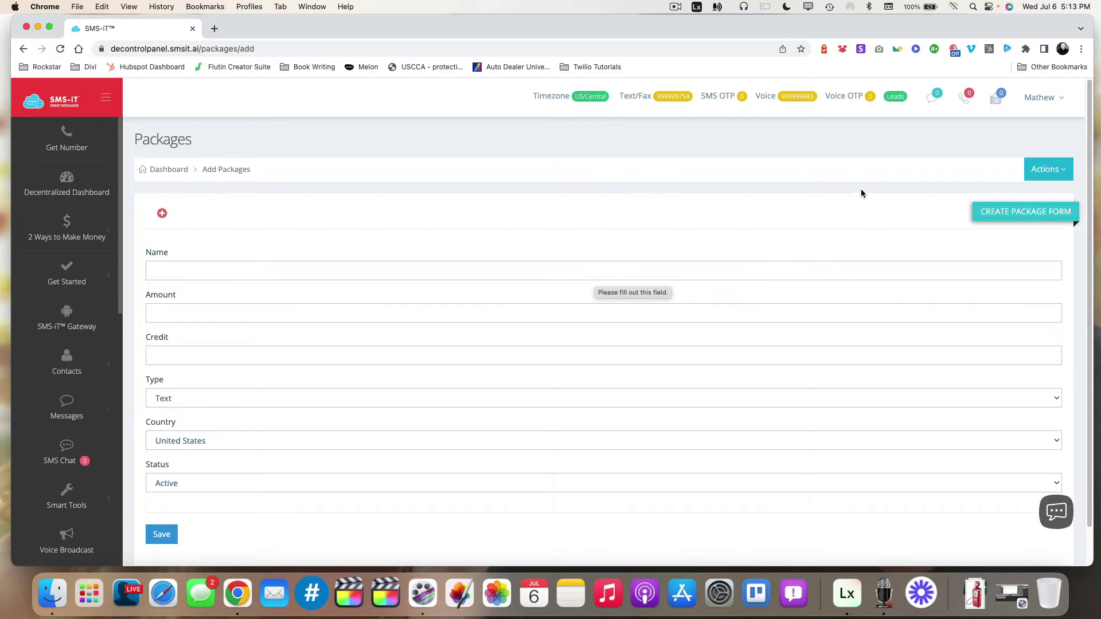
{"action": "left_click", "coordinate": [1048, 169]}
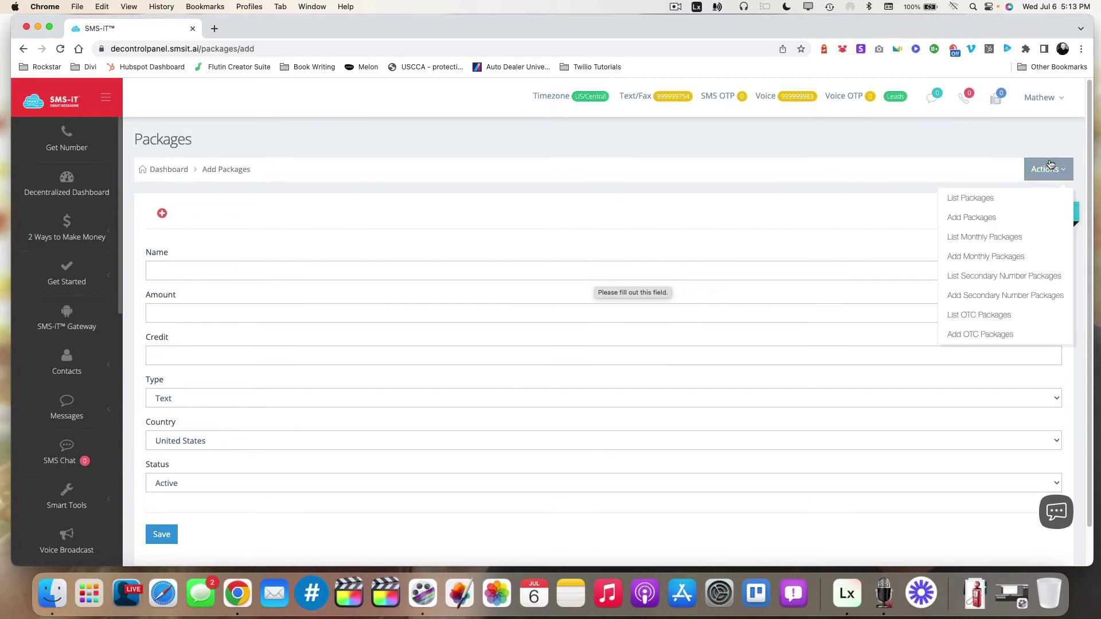
{"action": "left_click", "coordinate": [990, 198]}
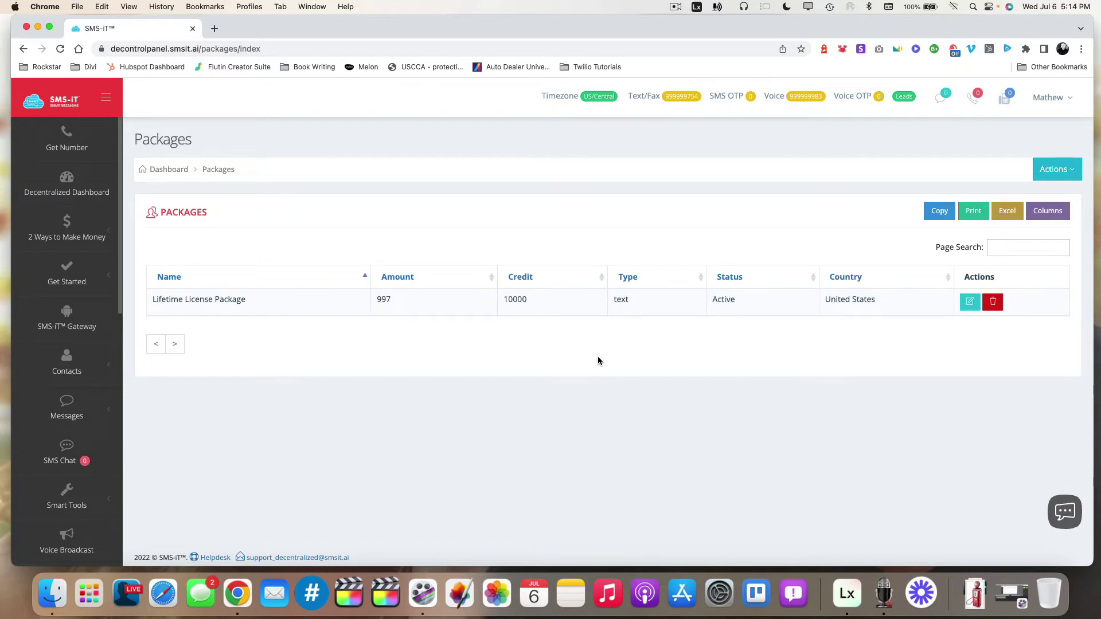
- Set the Lifetime License Package's credit to 25000 and save the package
{"action": "left_click", "coordinate": [969, 302]}
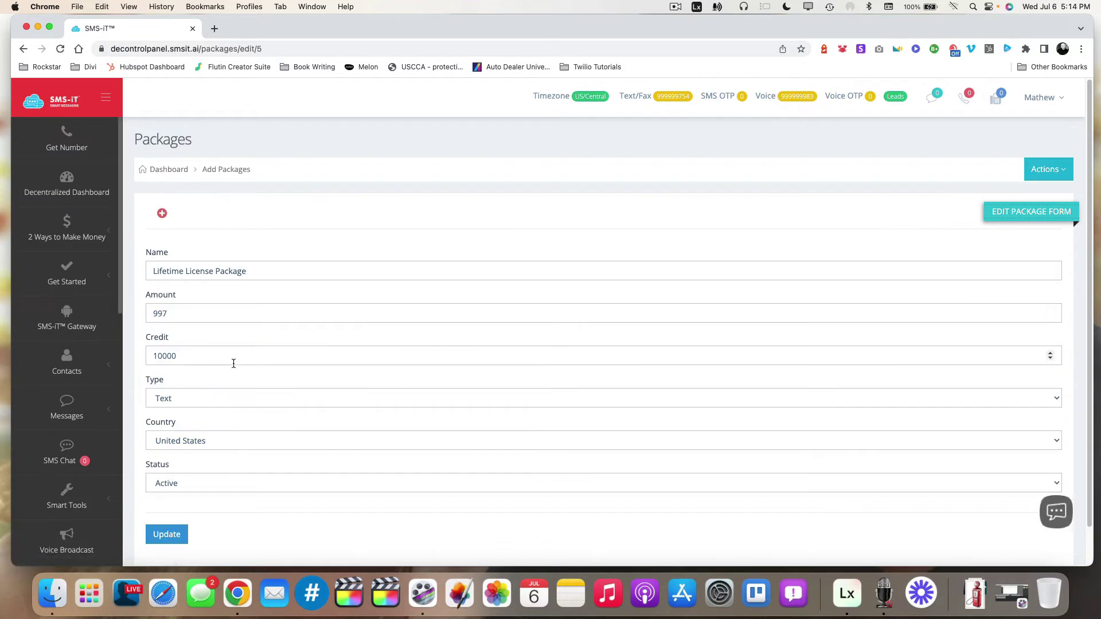
{"action": "left_click_drag", "start_coordinate": [204, 357], "coordinate": [128, 360]}
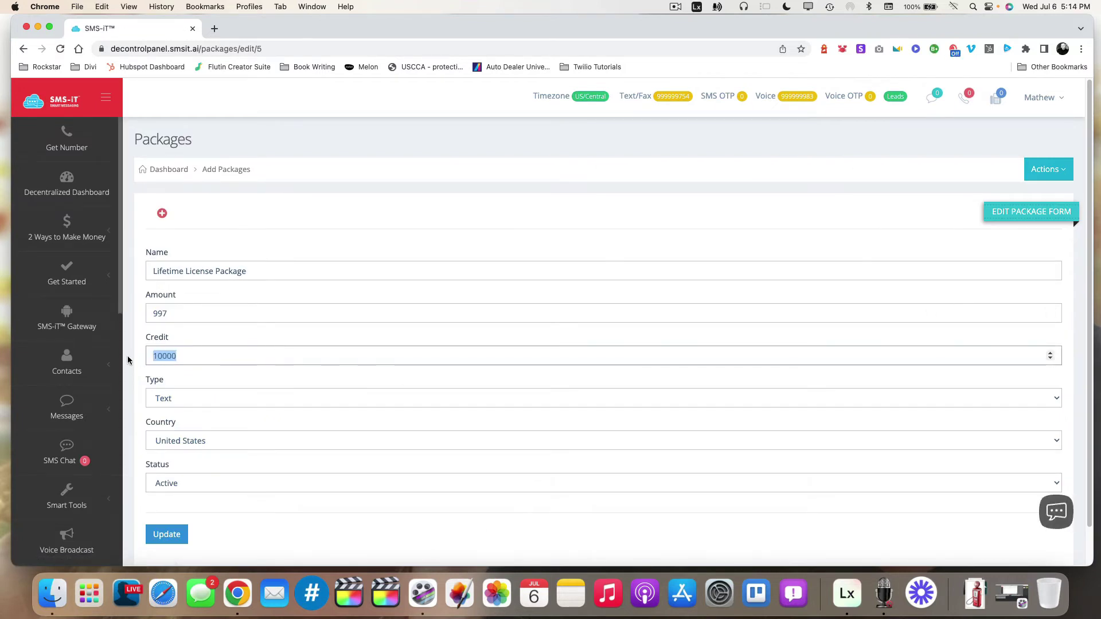
{"action": "type", "text": "25000"}
{"action": "left_click", "coordinate": [181, 534]}
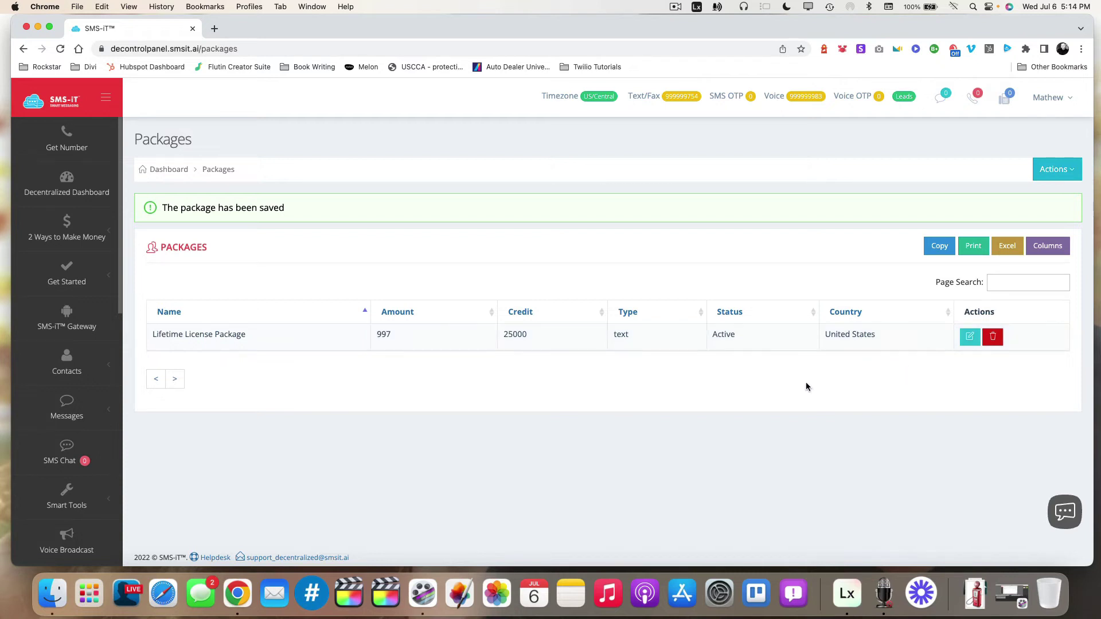
{"action": "left_click_drag", "start_coordinate": [500, 337], "coordinate": [540, 339]}
{"action": "left_click", "coordinate": [575, 376]}
- Add an active United States text package named Unlimited Twilio User Package with amount 497 and credit 999999999, and save it
{"action": "left_click", "coordinate": [1057, 169]}
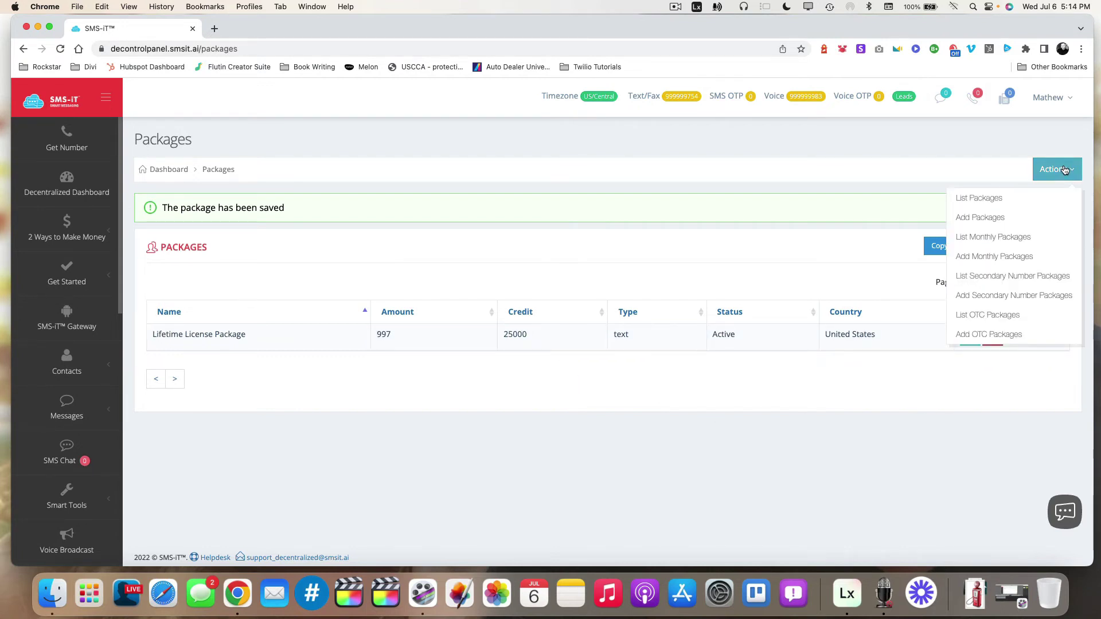
{"action": "left_click", "coordinate": [977, 217]}
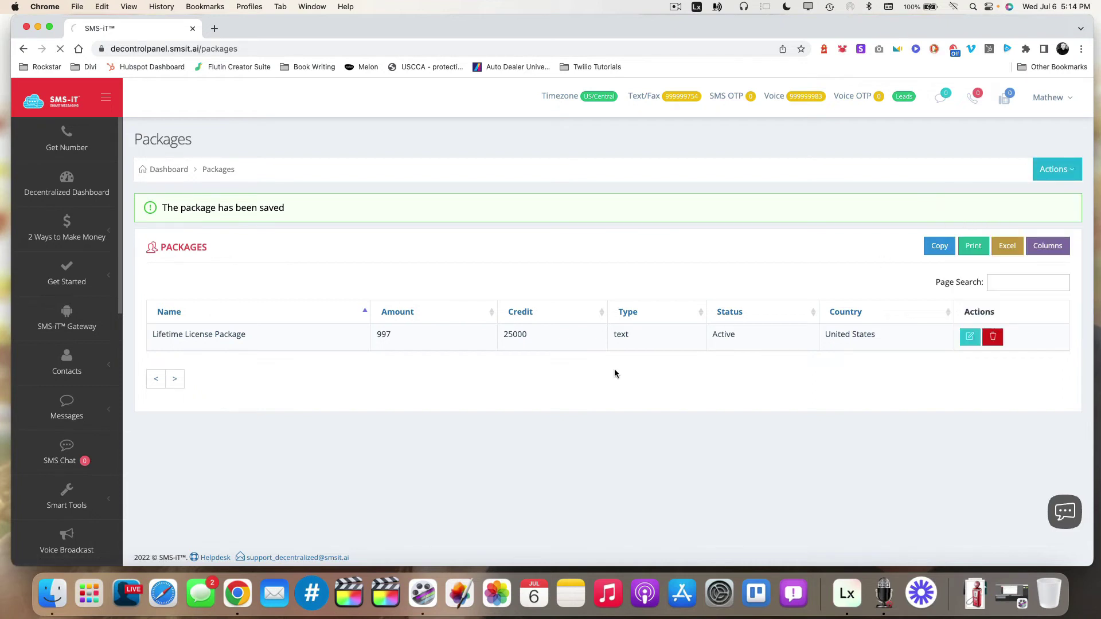
{"action": "left_click", "coordinate": [209, 273]}
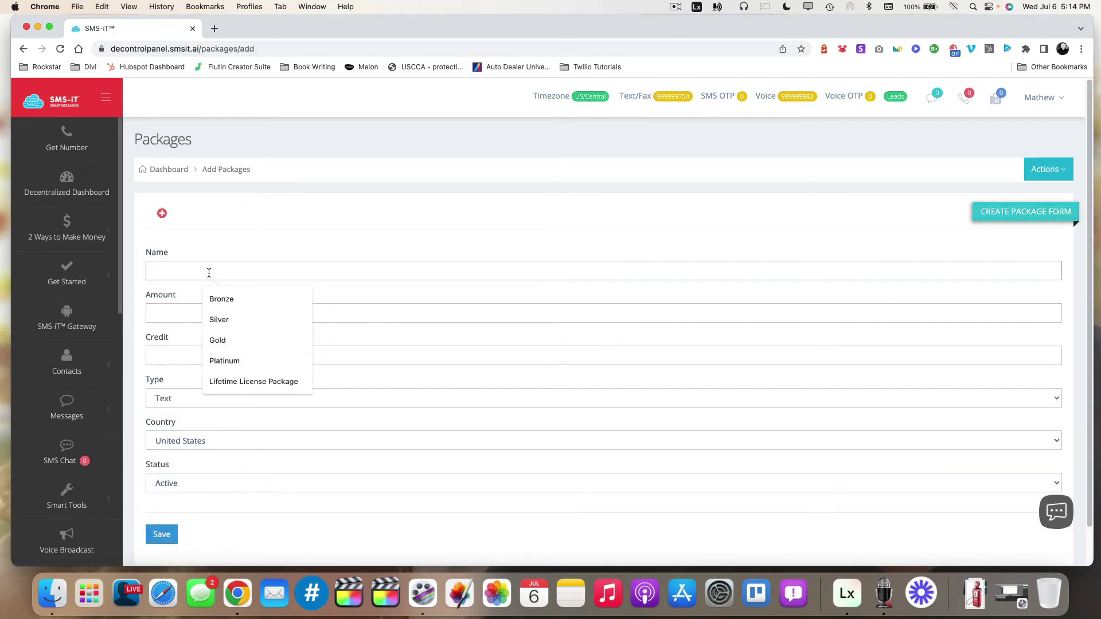
{"action": "type", "text": "Unlimited "}
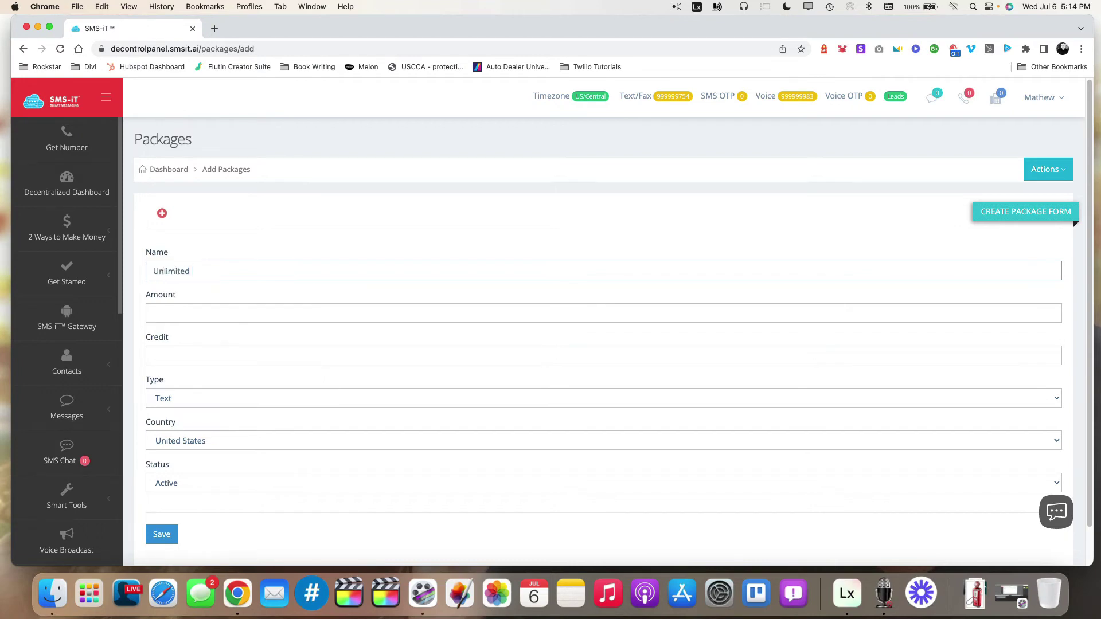
{"action": "type", "text": "Twilio User Package"}
{"action": "key", "text": "Tab"}
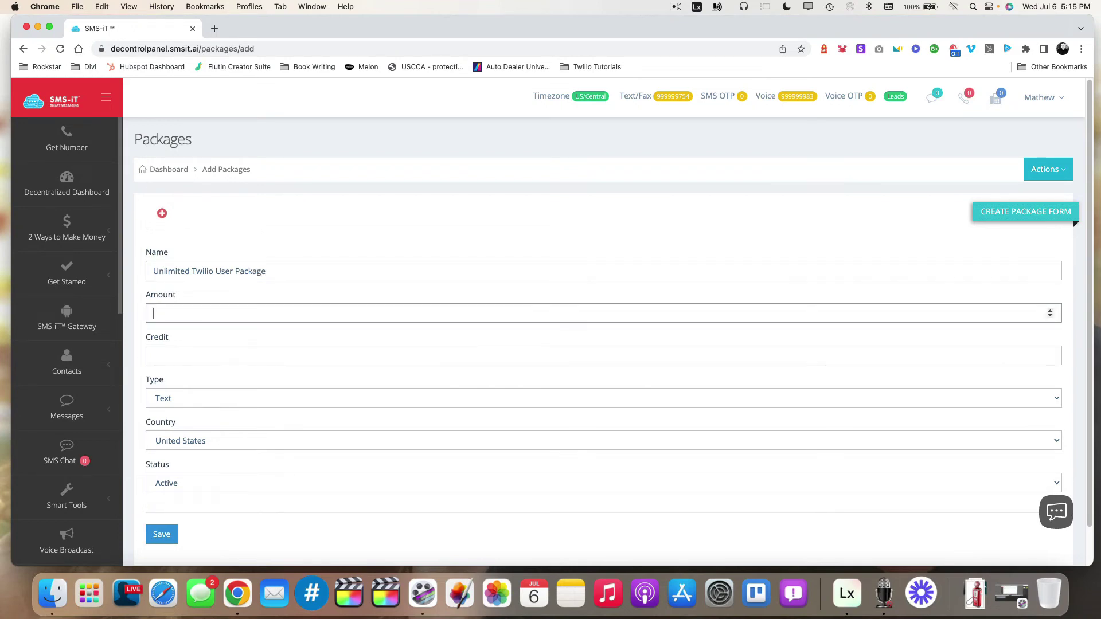
{"action": "type", "text": "497"}
{"action": "left_click", "coordinate": [189, 353]}
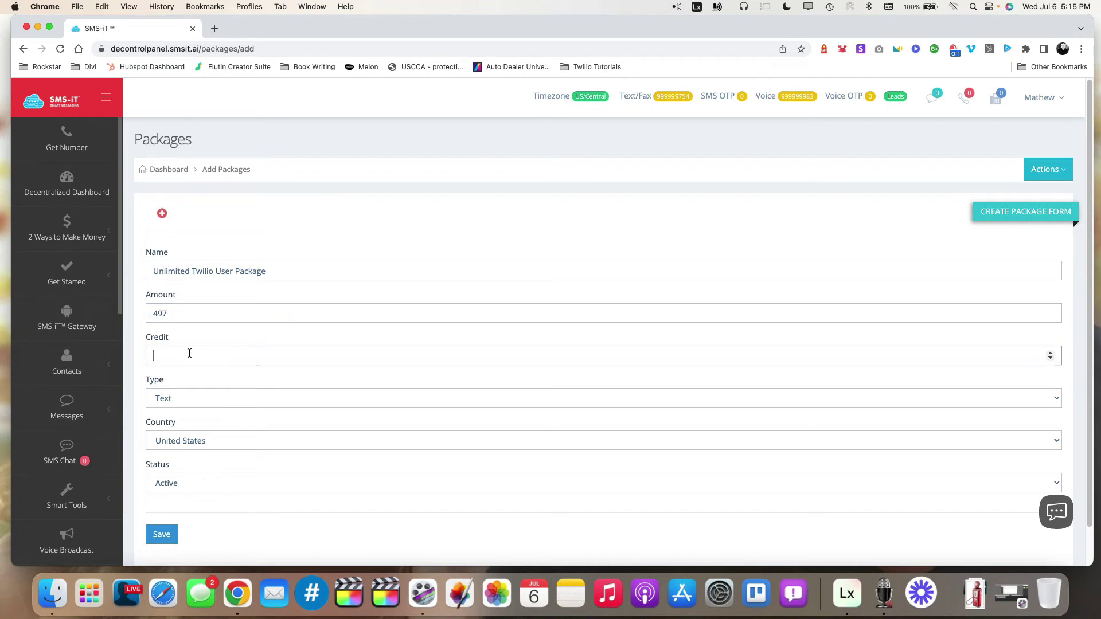
{"action": "type", "text": "999999999"}
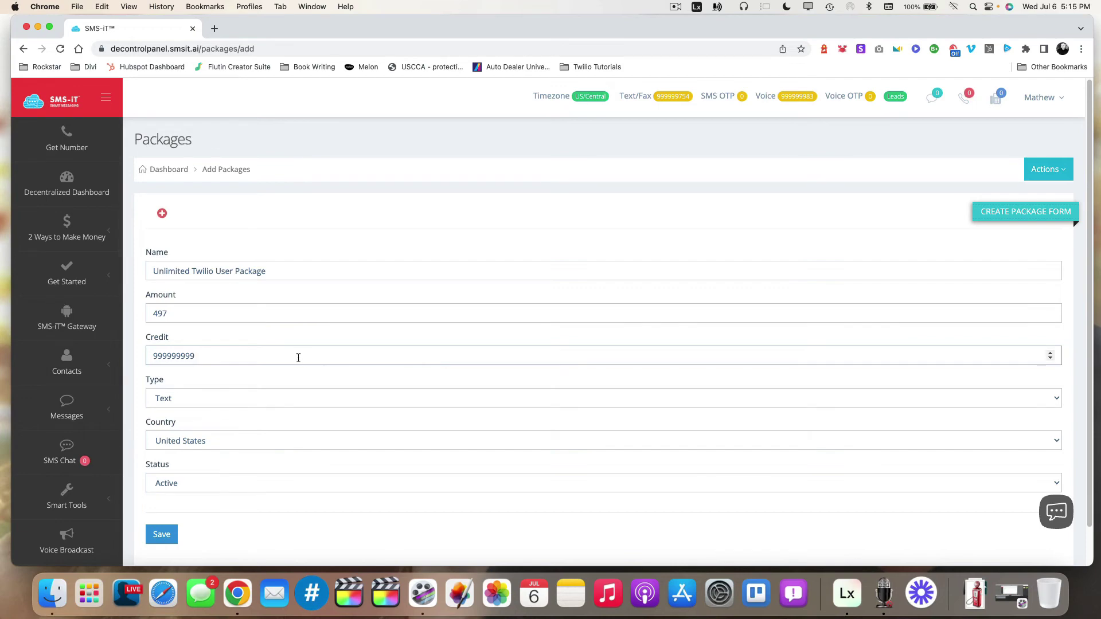
{"action": "left_click", "coordinate": [162, 534]}
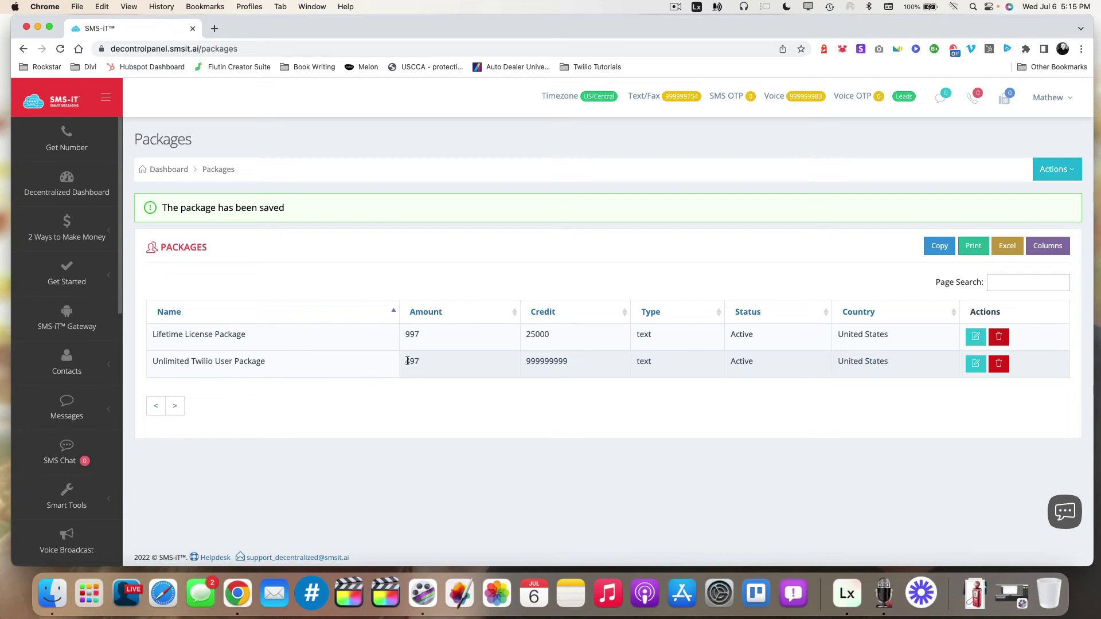
- Delete the Unlimited Twilio User Package from the packages list and confirm the deletion
{"action": "left_click_drag", "start_coordinate": [405, 361], "coordinate": [466, 365]}
{"action": "left_click", "coordinate": [484, 404]}
{"action": "left_click", "coordinate": [1001, 365]}
{"action": "left_click", "coordinate": [650, 110]}
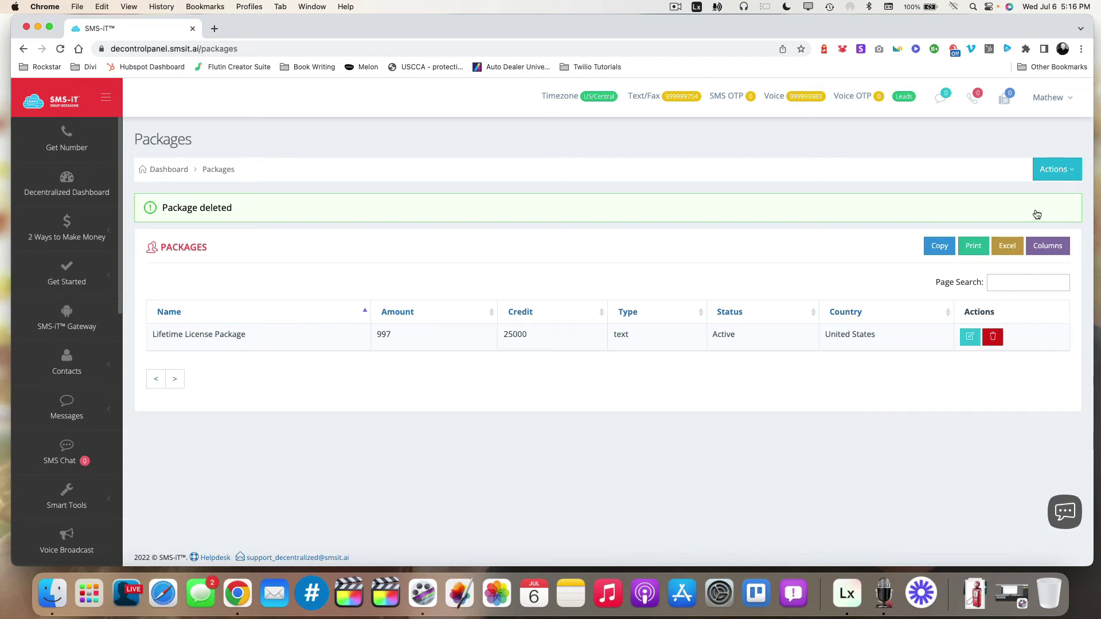
- Examine the agent sub-accounts list and the existing agent's edit form, and return to the list
{"action": "left_click", "coordinate": [1053, 92]}
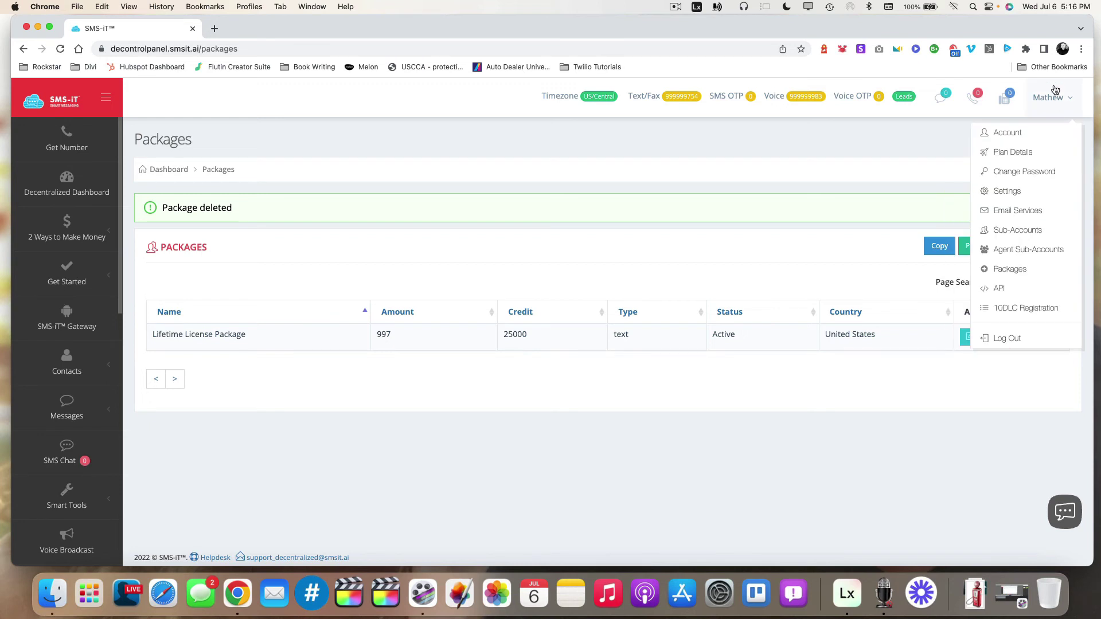
{"action": "left_click", "coordinate": [1030, 249]}
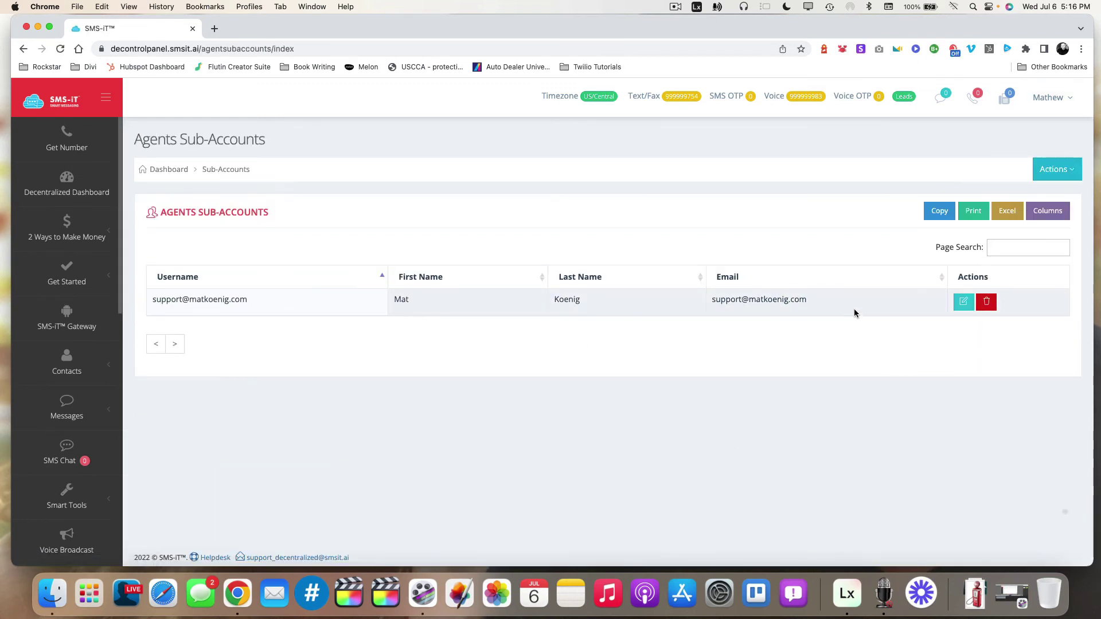
{"action": "left_click", "coordinate": [1055, 169]}
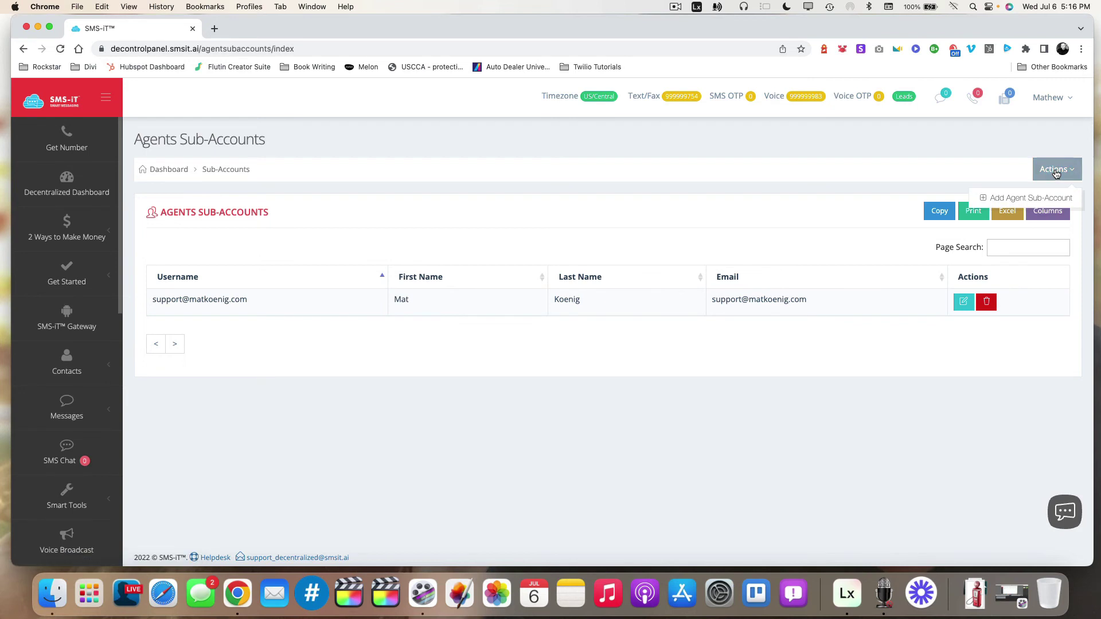
{"action": "left_click", "coordinate": [963, 302]}
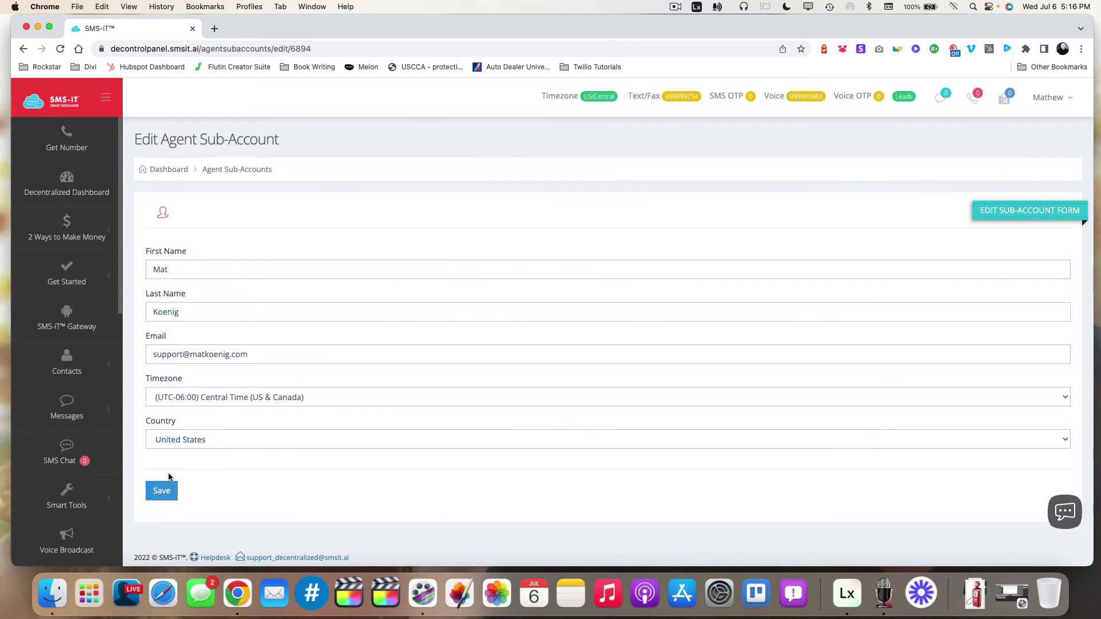
{"action": "left_click", "coordinate": [254, 170]}
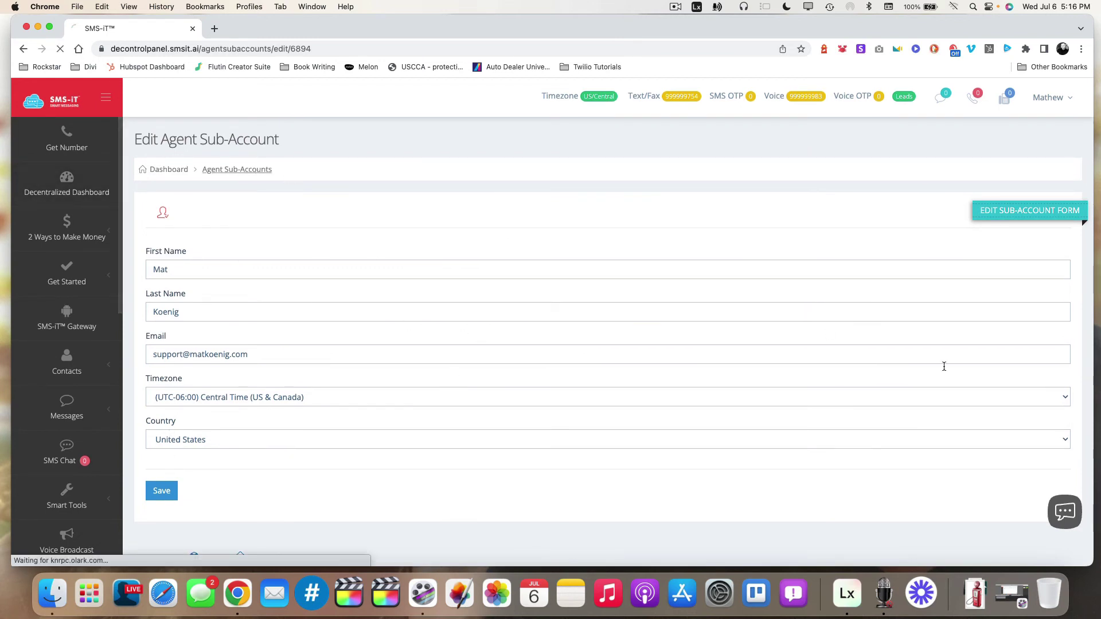
- Examine all fields of the form for adding an agent sub-account
{"action": "left_click", "coordinate": [1065, 169]}
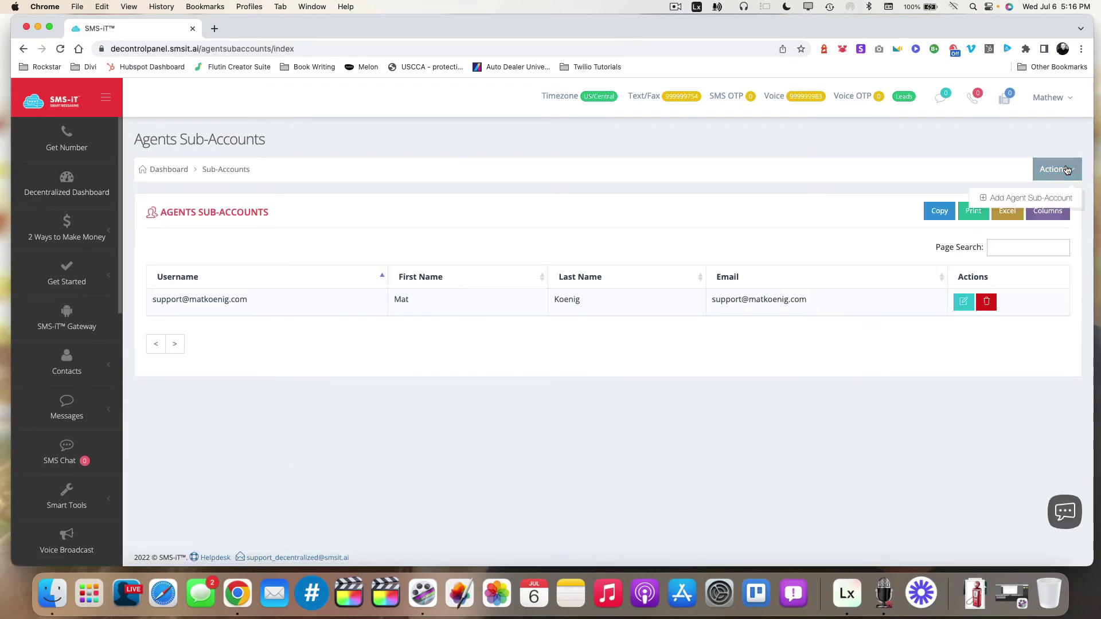
{"action": "left_click", "coordinate": [1039, 198]}
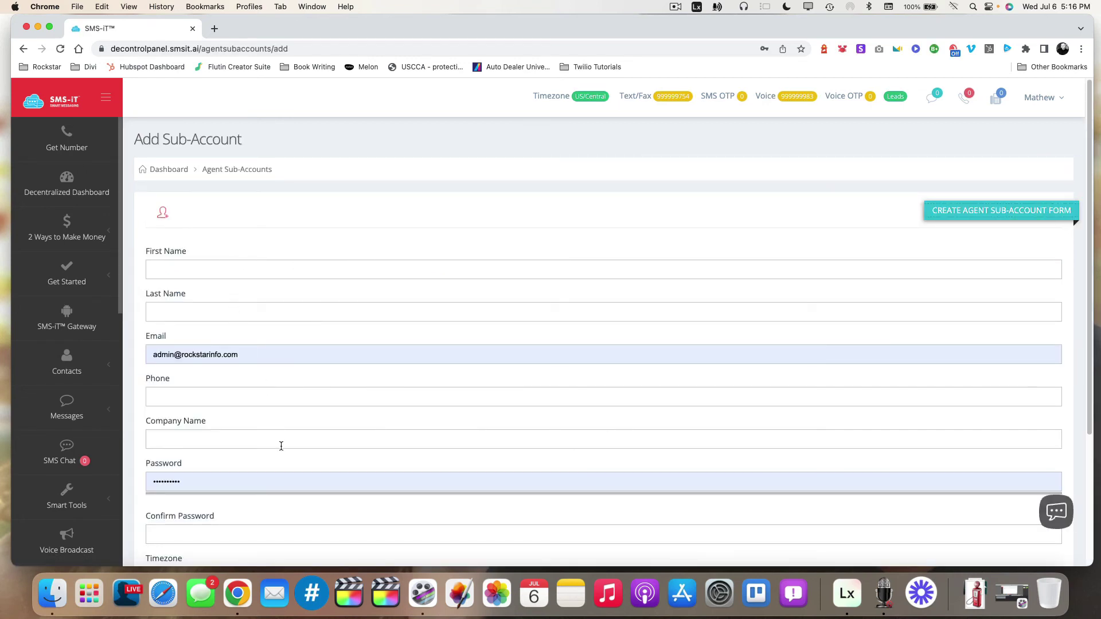
{"action": "scroll", "coordinate": [280, 445], "scroll_direction": "down", "scroll_amount": 5}
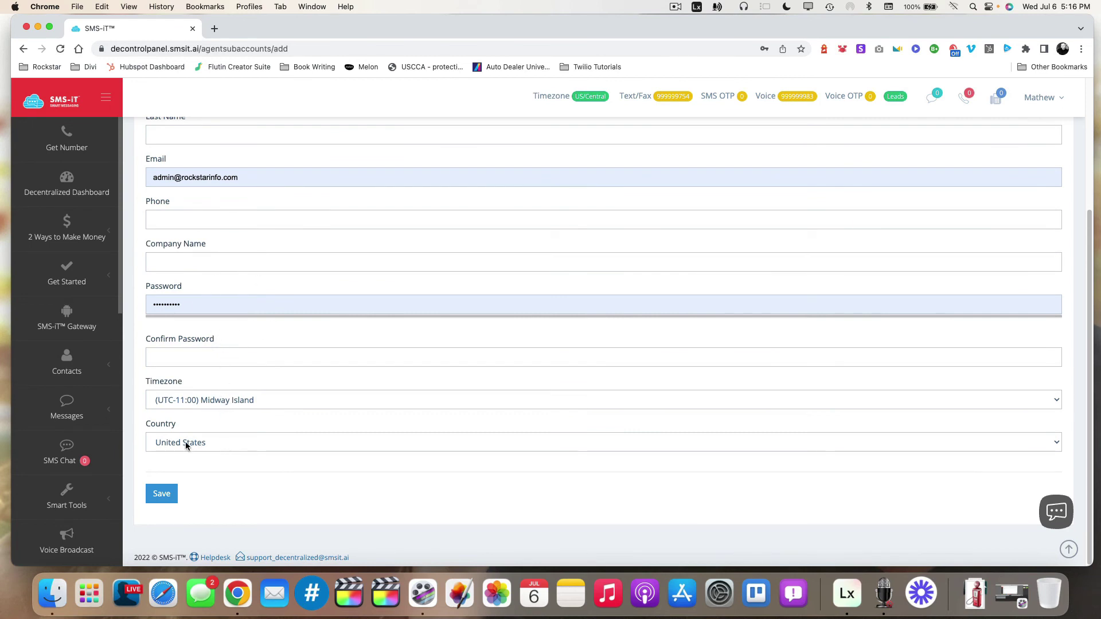
{"action": "left_click", "coordinate": [173, 501]}
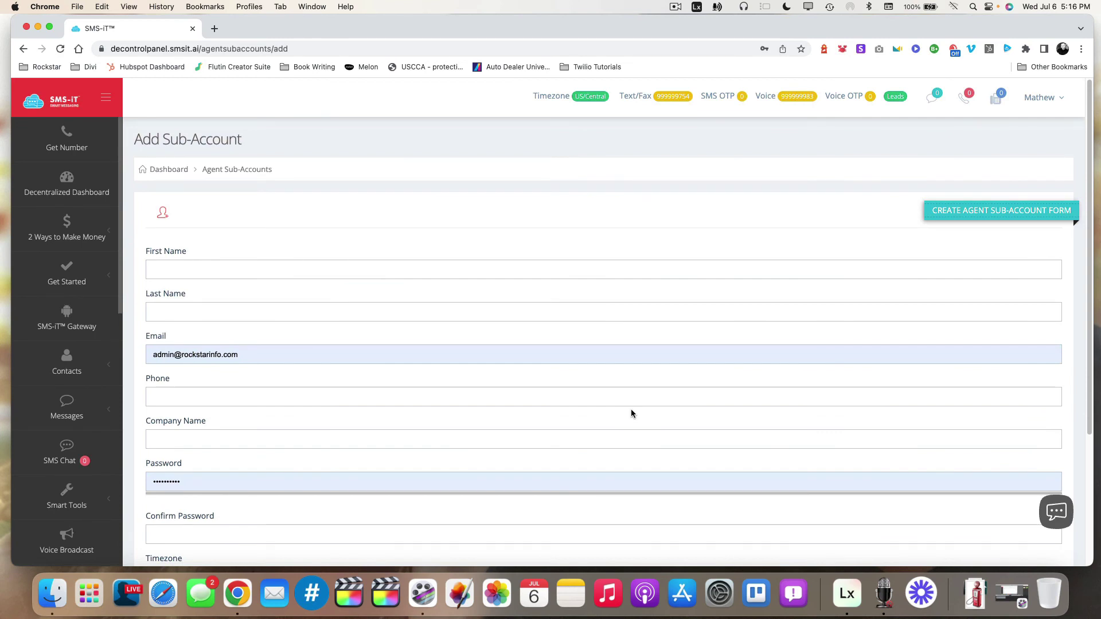
- Log out of the main account and sign in to the agent sub-account with its saved email and password
{"action": "left_click", "coordinate": [1039, 98]}
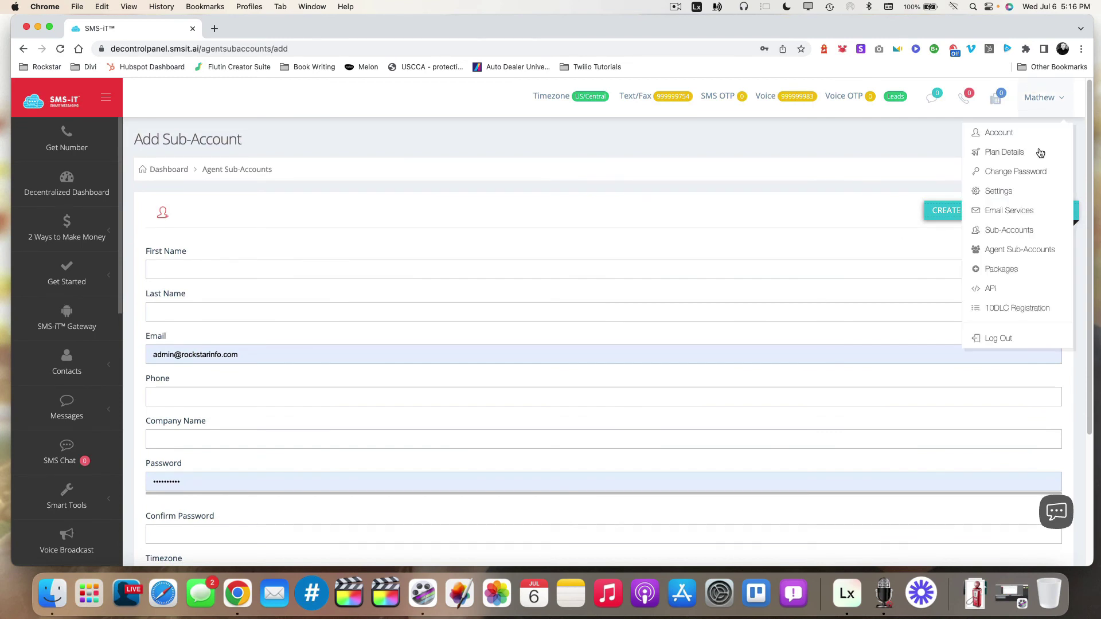
{"action": "left_click", "coordinate": [1030, 338]}
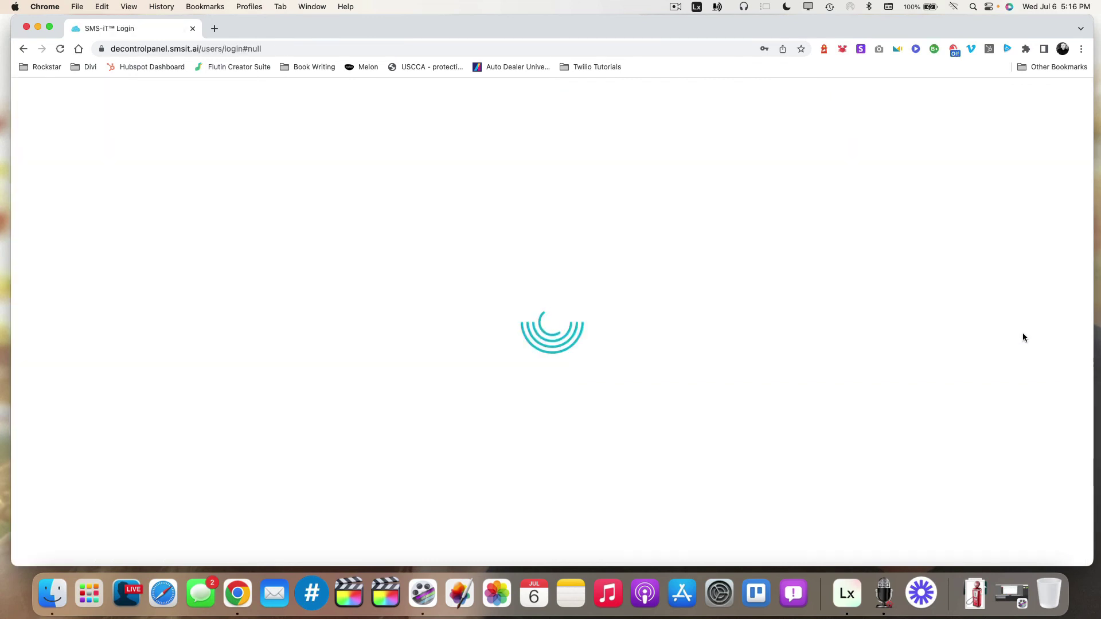
{"action": "left_click", "coordinate": [585, 333]}
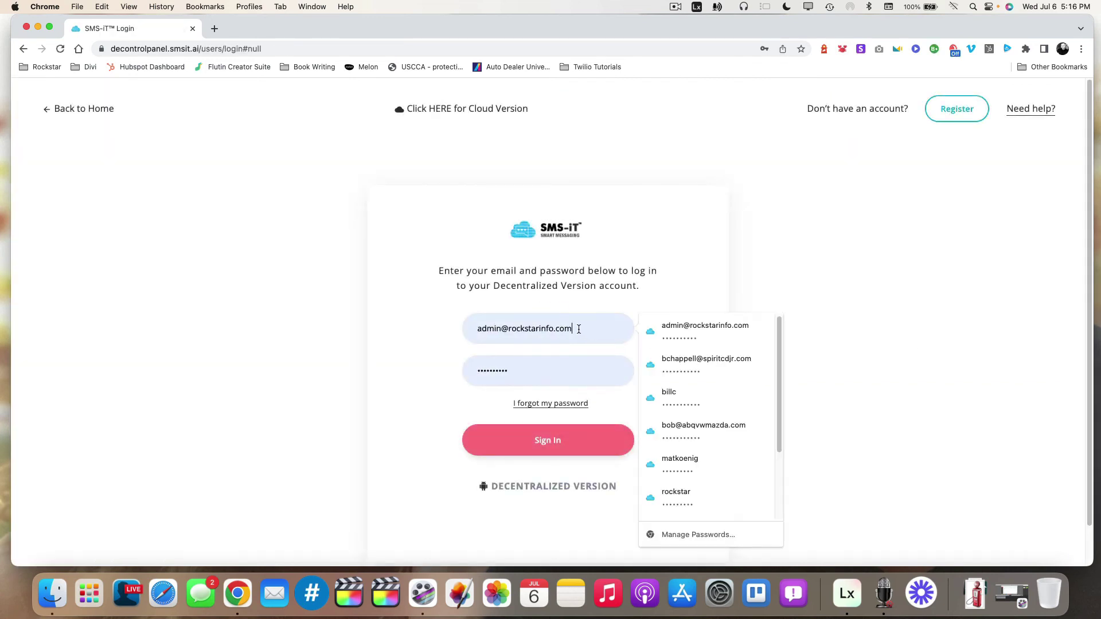
{"action": "scroll", "coordinate": [717, 418], "scroll_direction": "down", "scroll_amount": 3}
{"action": "left_click", "coordinate": [721, 495]}
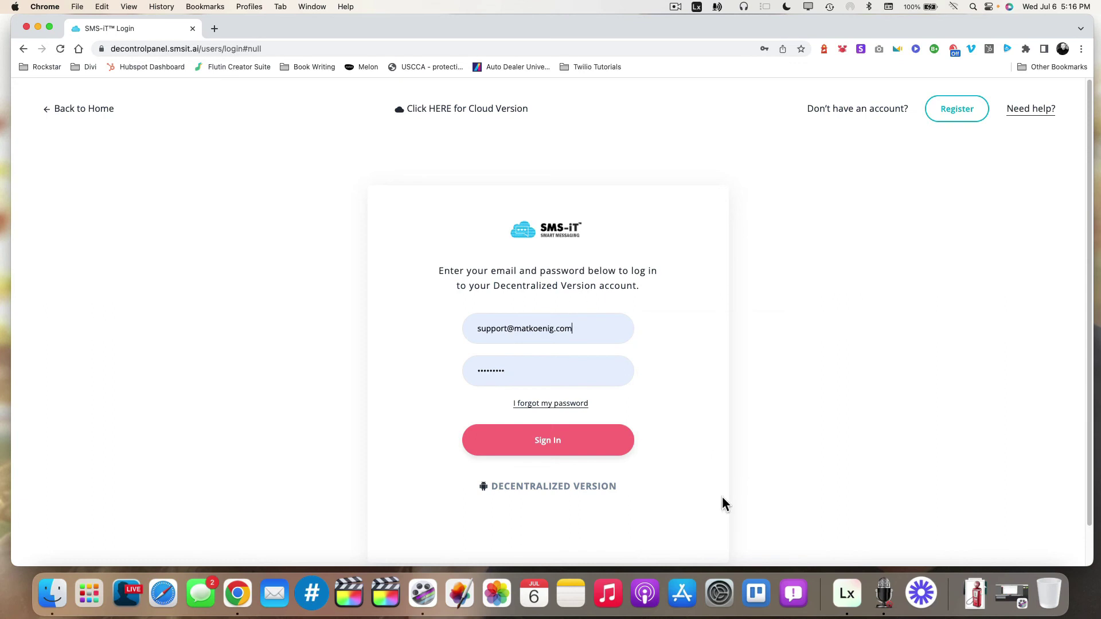
{"action": "left_click", "coordinate": [586, 451]}
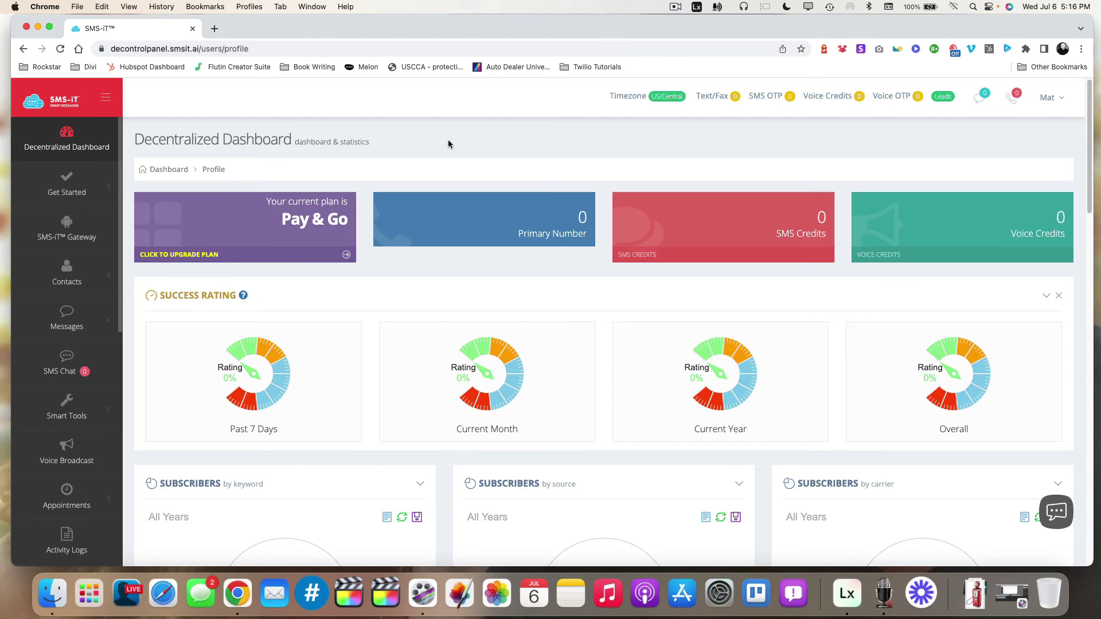
- Review the Pay & Go, OTC and monthly packages offered in the sub-account's plan upgrade window and close it
{"action": "left_click", "coordinate": [178, 254]}
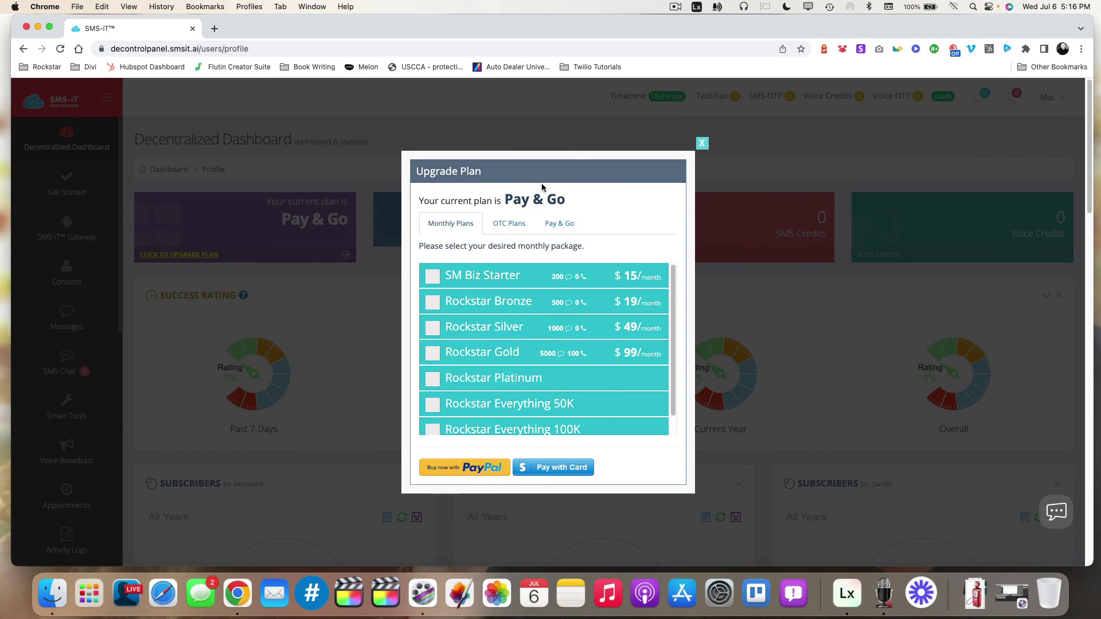
{"action": "left_click", "coordinate": [567, 227]}
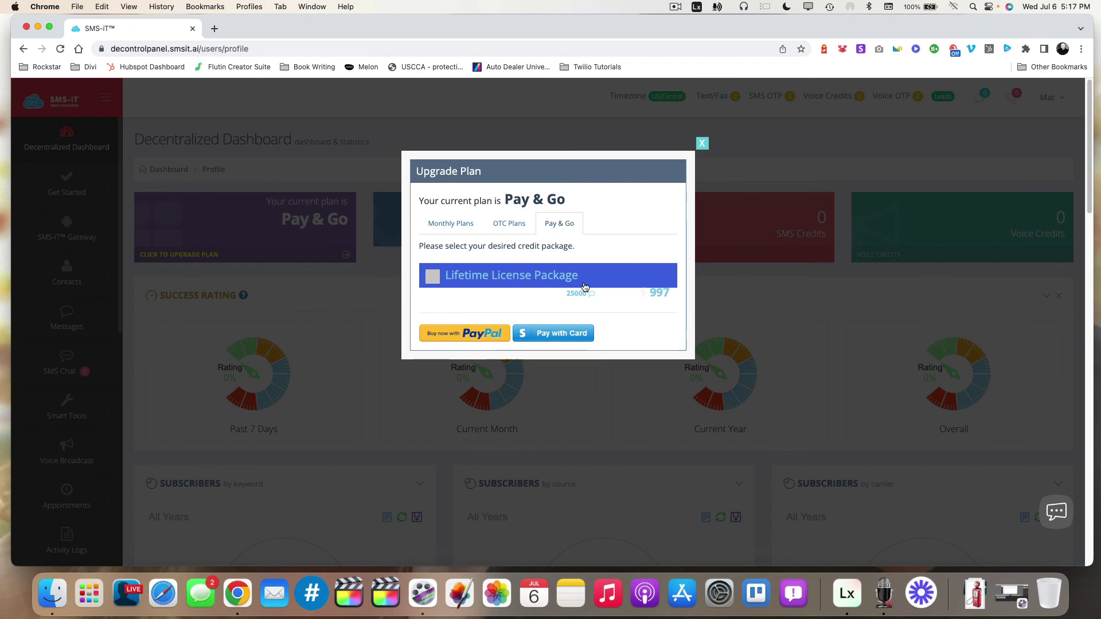
{"action": "left_click", "coordinate": [508, 226]}
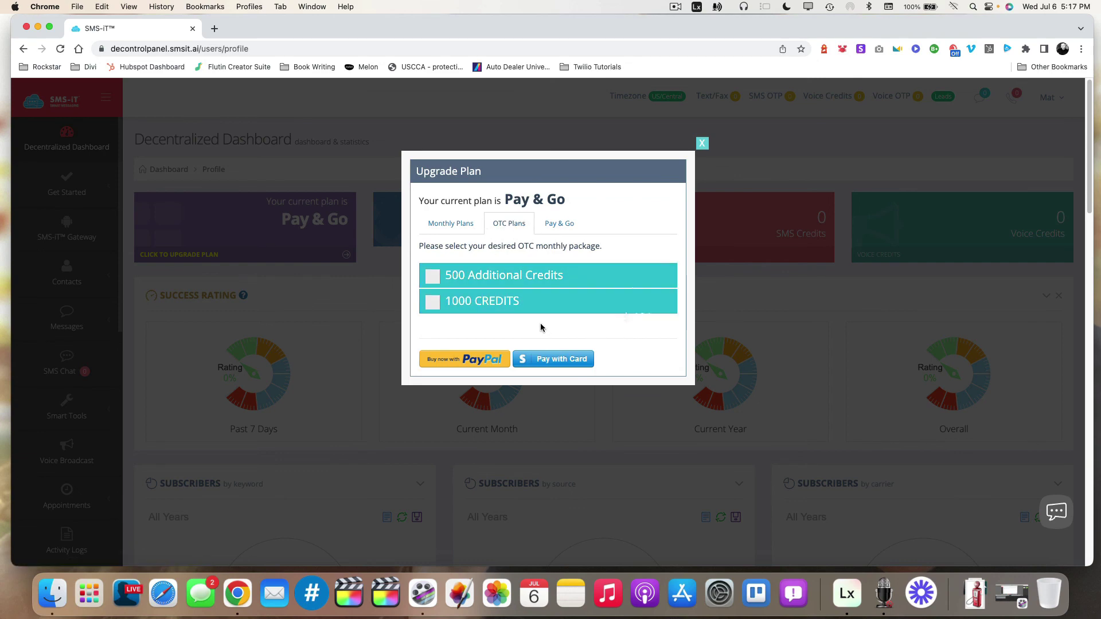
{"action": "left_click", "coordinate": [442, 225]}
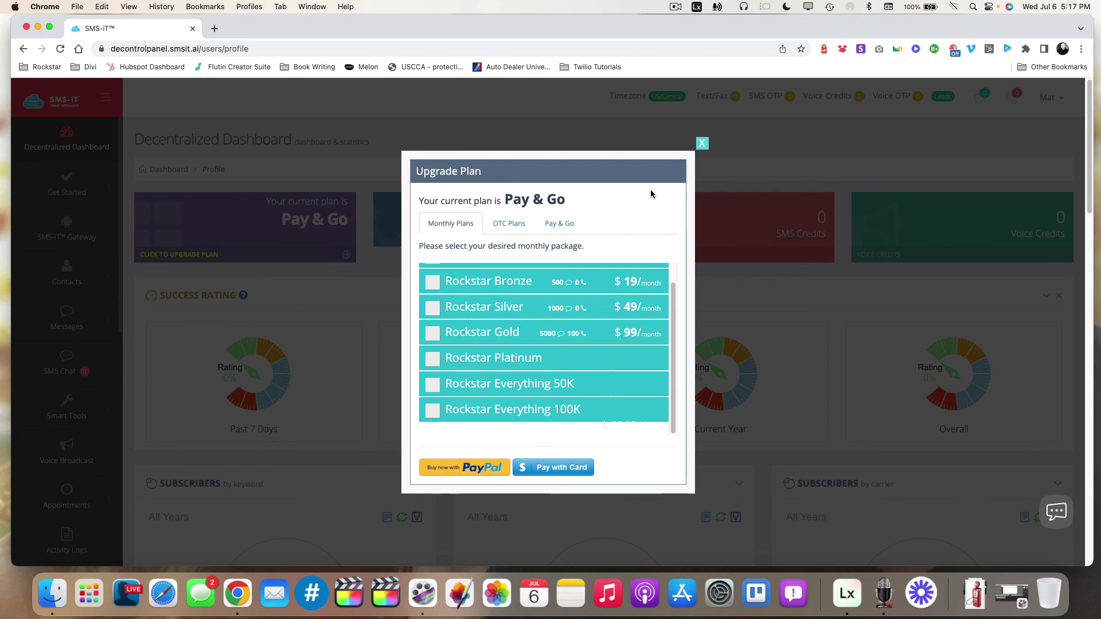
{"action": "left_click", "coordinate": [702, 144]}
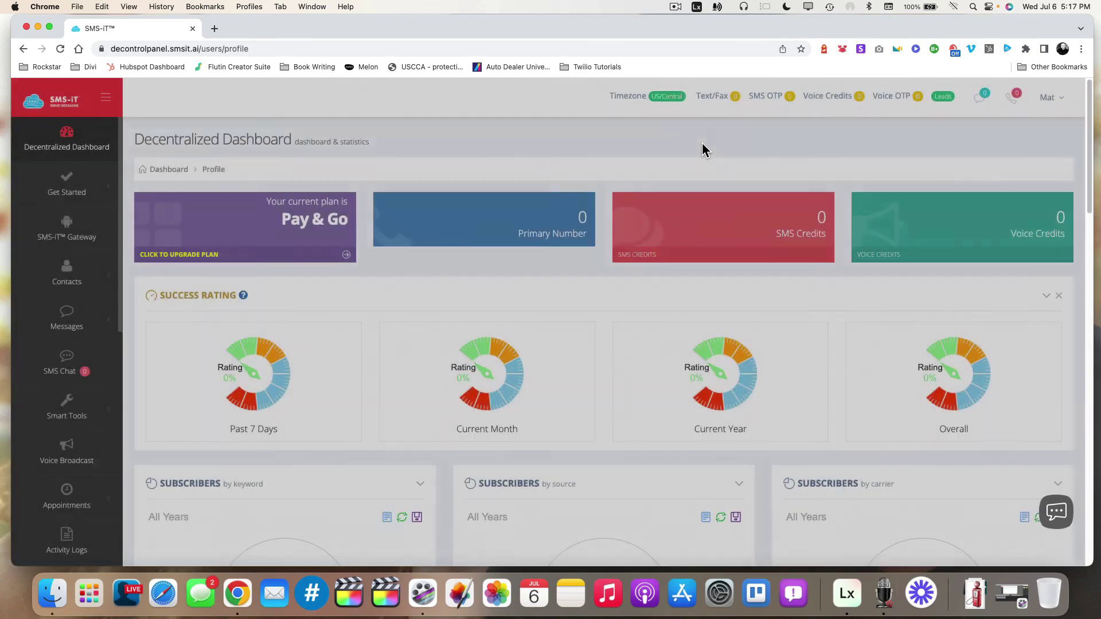